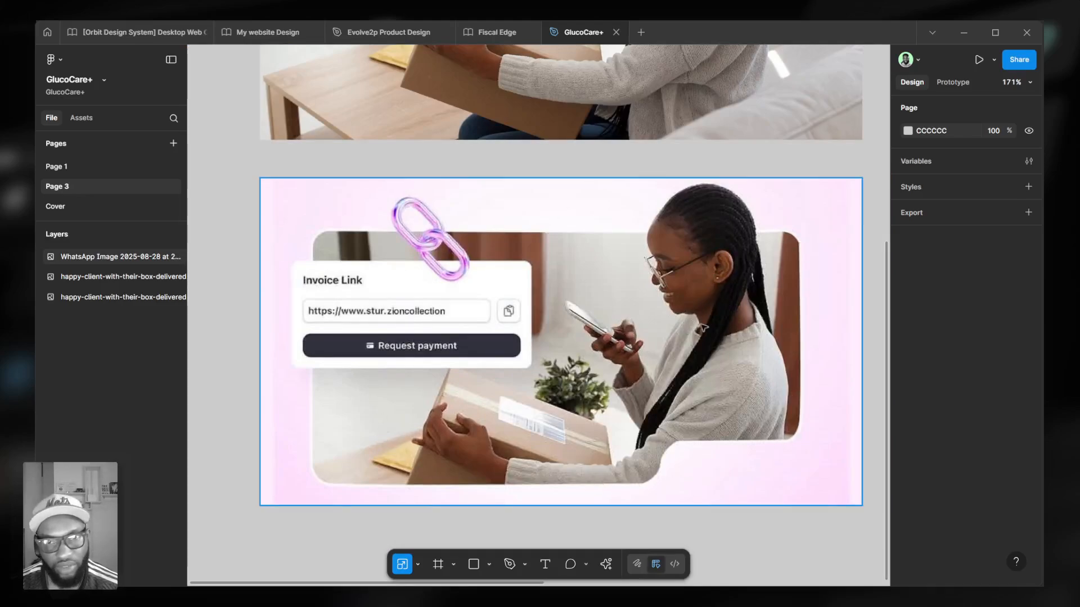
# Examine the invoice card, chain link and cut-out woman in the reference design, along with the source photos above it
pyautogui.scroll(2, 702, 327)
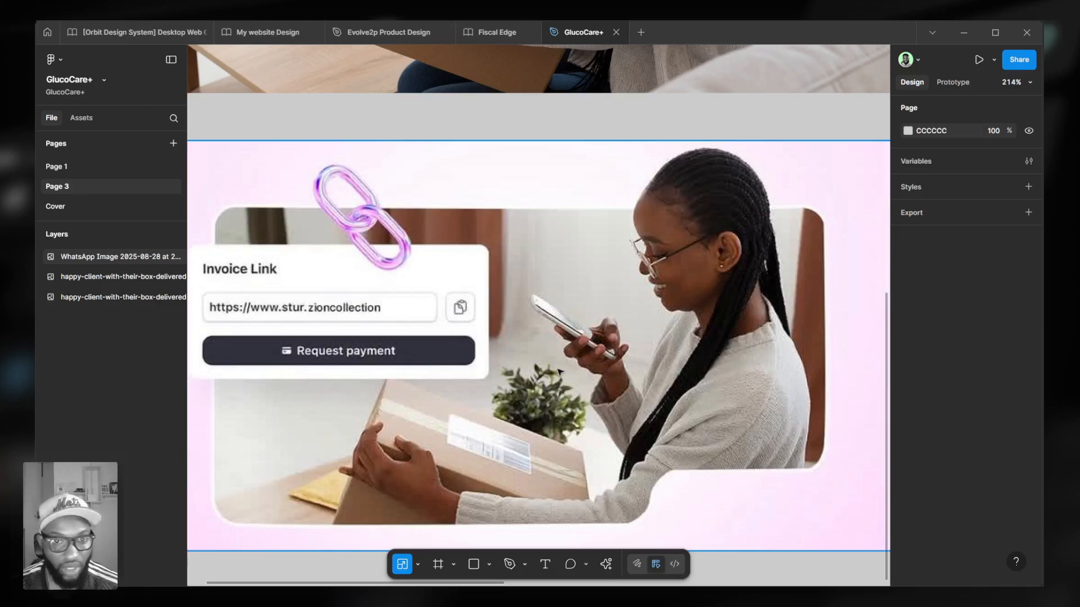
pyautogui.scroll(5, 335, 291)
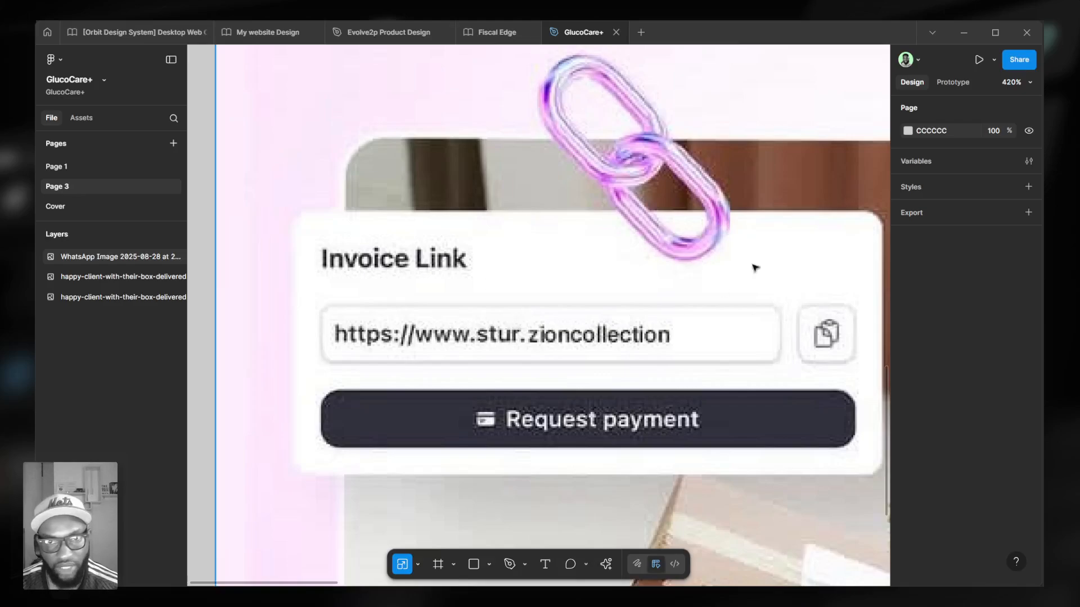
pyautogui.scroll(-8, 619, 335)
pyautogui.scroll(6, 501, 330)
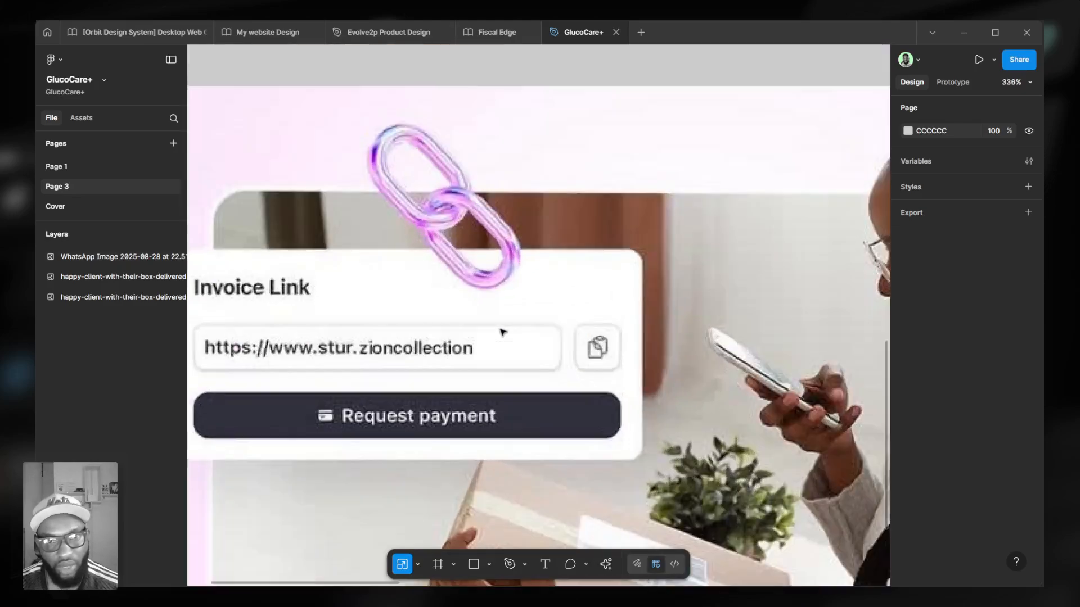
pyautogui.scroll(-8, 445, 378)
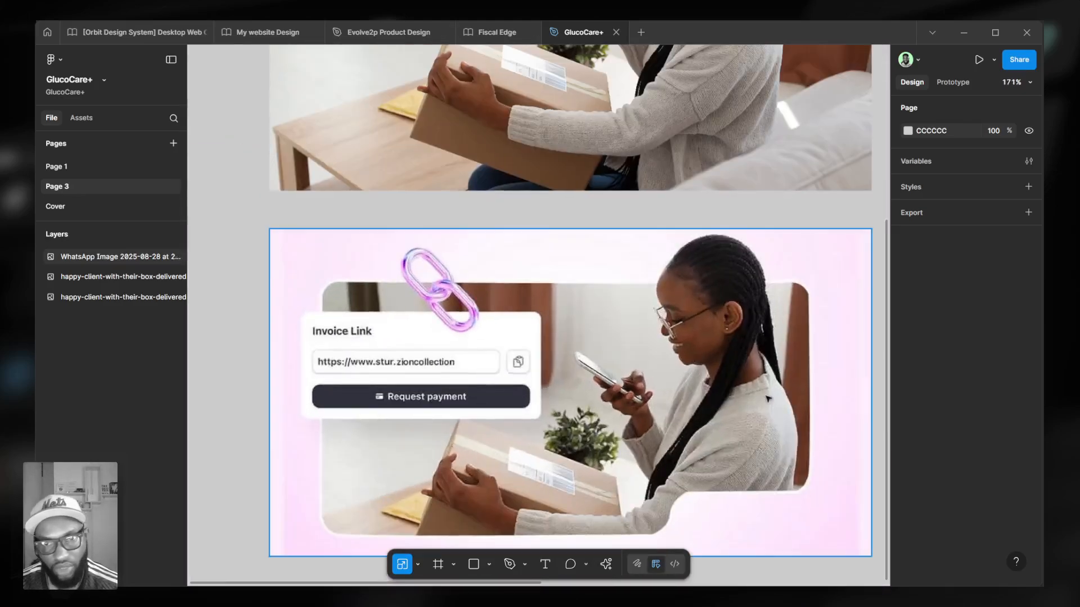
pyautogui.scroll(-3, 544, 410)
pyautogui.scroll(5, 545, 409)
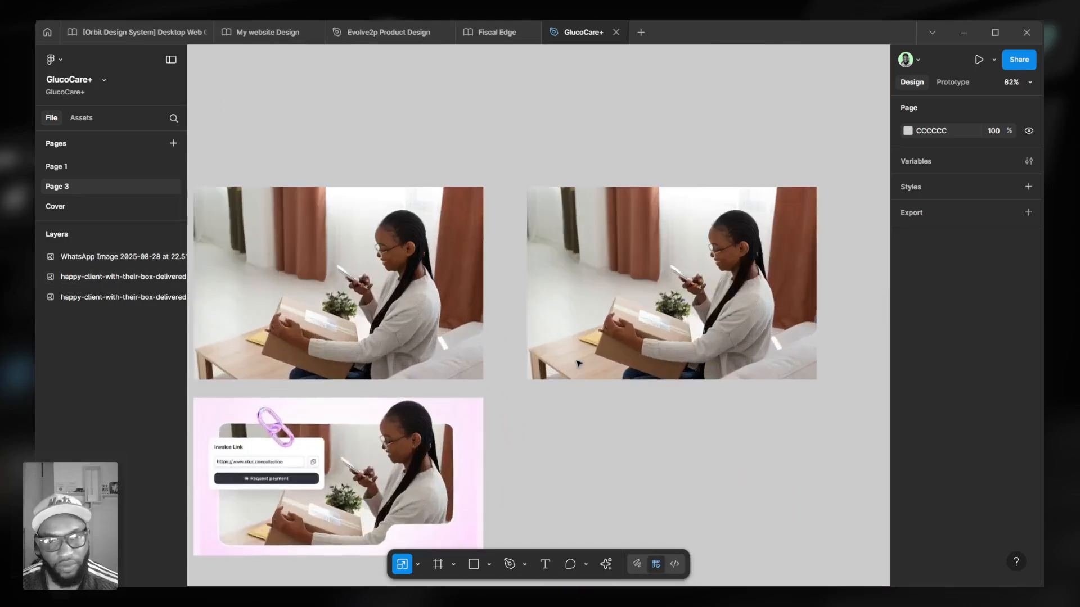
# Remove the background from the second copy of the photo of the woman holding a box
pyautogui.click(394, 292)
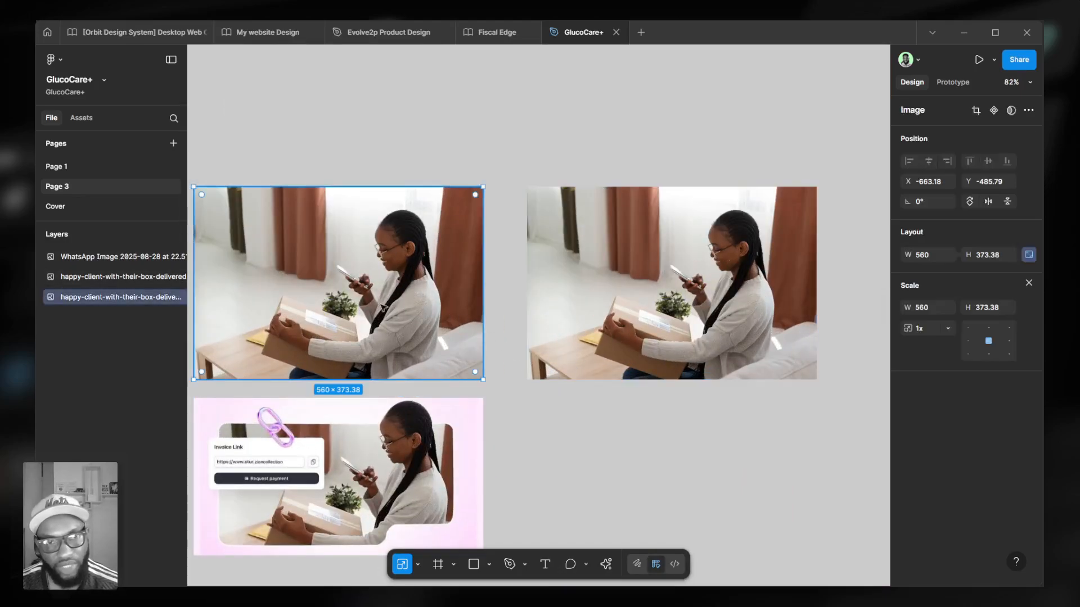
pyautogui.click(623, 307)
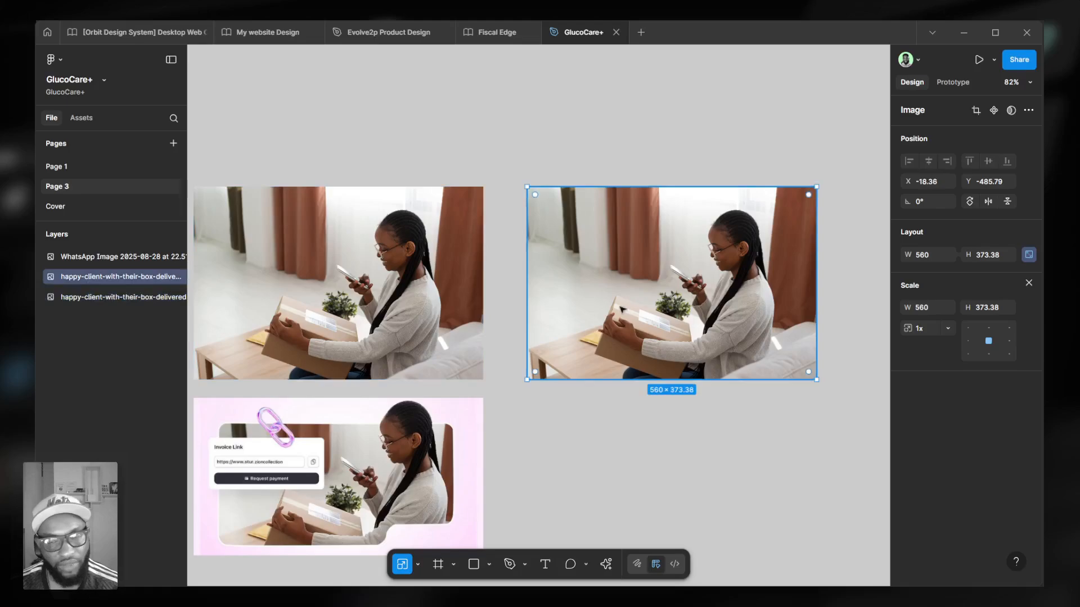
pyautogui.click(607, 565)
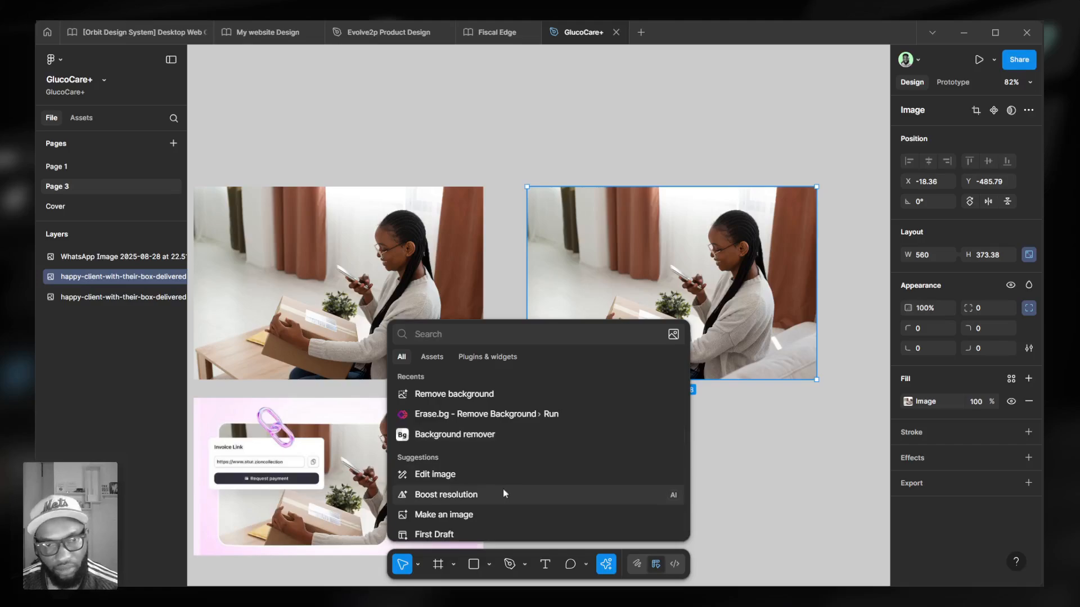
pyautogui.click(510, 396)
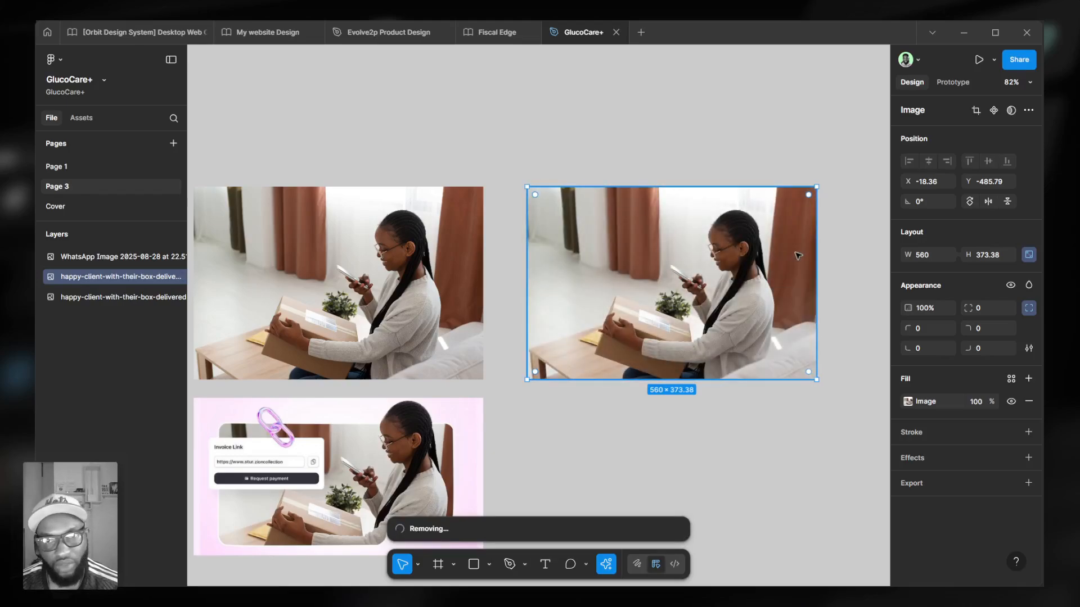
pyautogui.scroll(3, 794, 252)
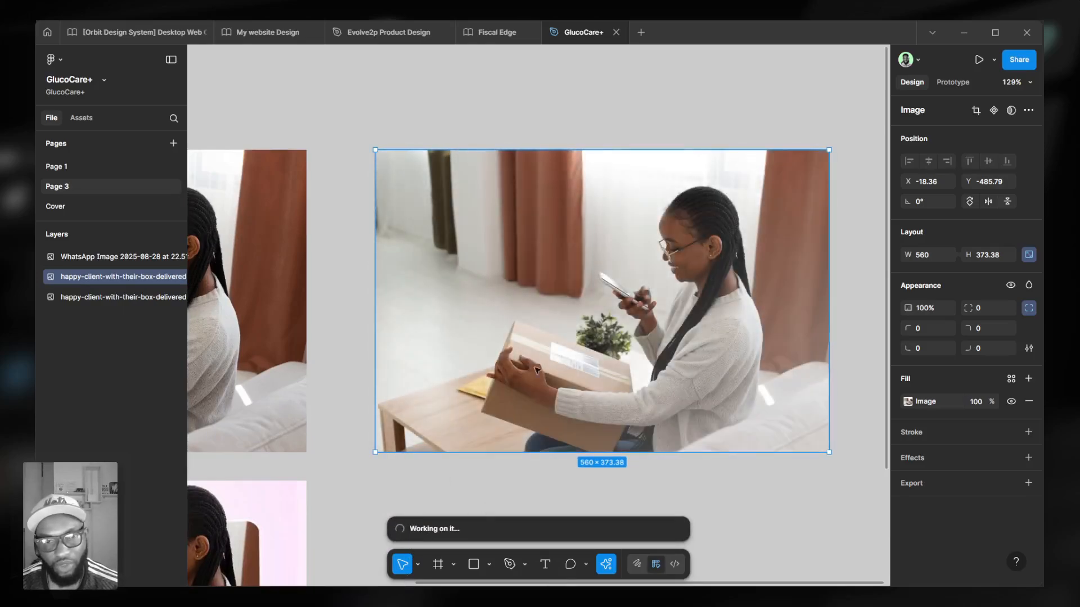
# Align the cut-out and the original photo on their horizontal centres so they overlap exactly
pyautogui.scroll(-5, 787, 332)
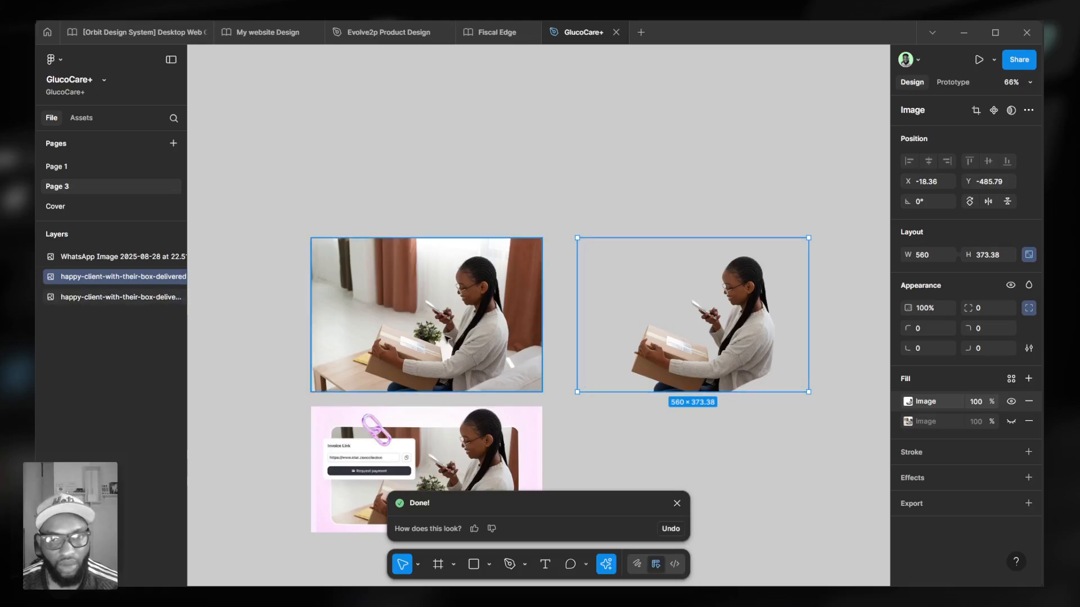
pyautogui.keyDown('shift'); pyautogui.click(449, 341); pyautogui.keyUp('shift')
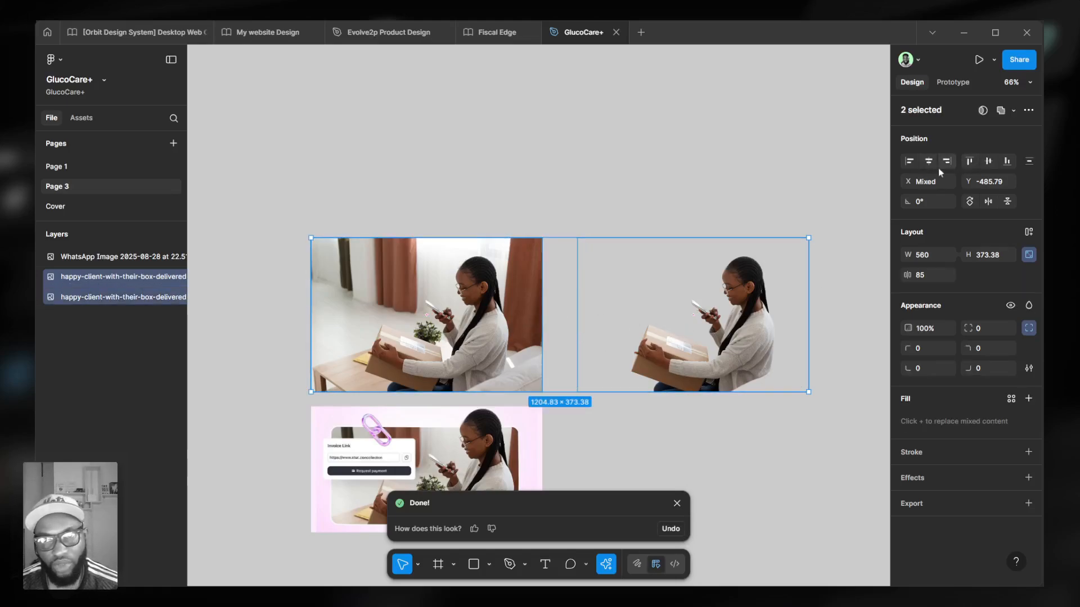
pyautogui.click(929, 161)
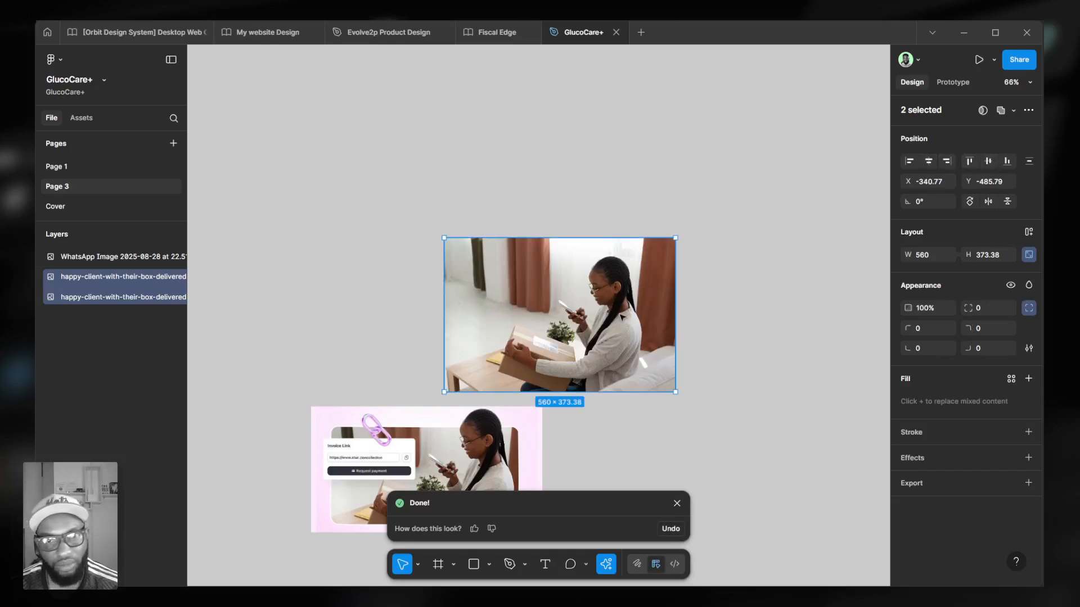
# Move the cut-out up off the original photo as a check, undo the move and clear the selection
pyautogui.click(617, 344)
pyautogui.moveTo(606, 346); pyautogui.dragTo(618, 233)
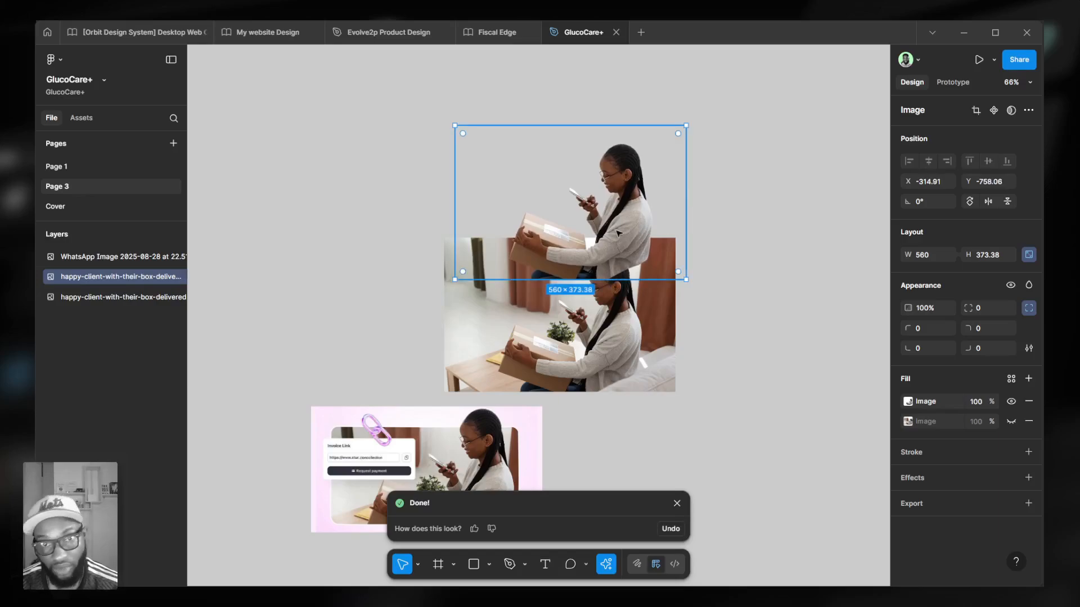
pyautogui.hotkey('ctrl', 'z')
pyautogui.scroll(5, 626, 295)
pyautogui.scroll(2, 630, 287)
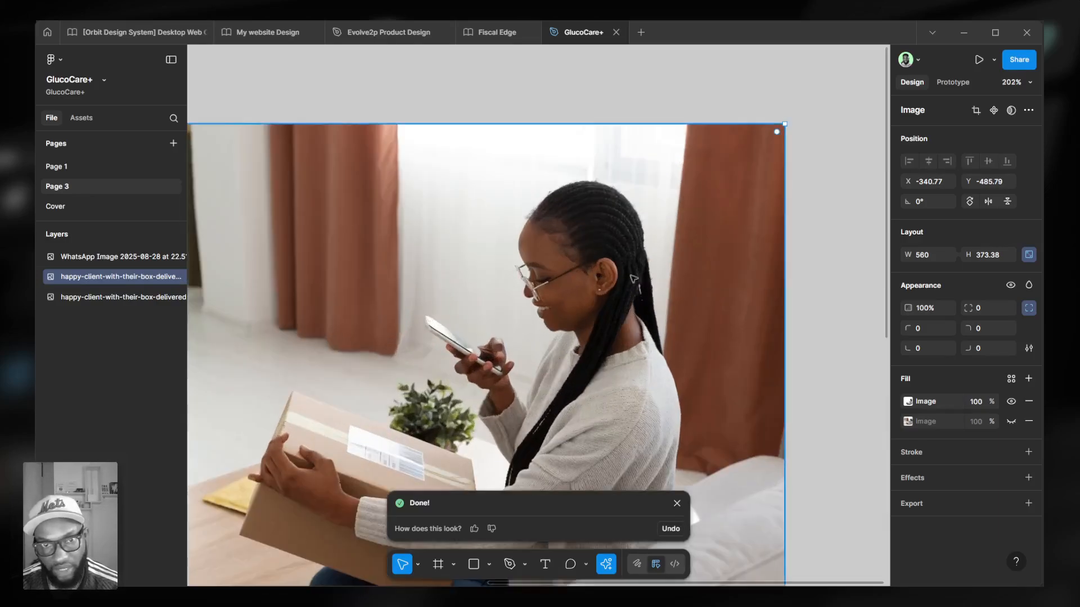
pyautogui.scroll(-8, 588, 253)
pyautogui.click(753, 264)
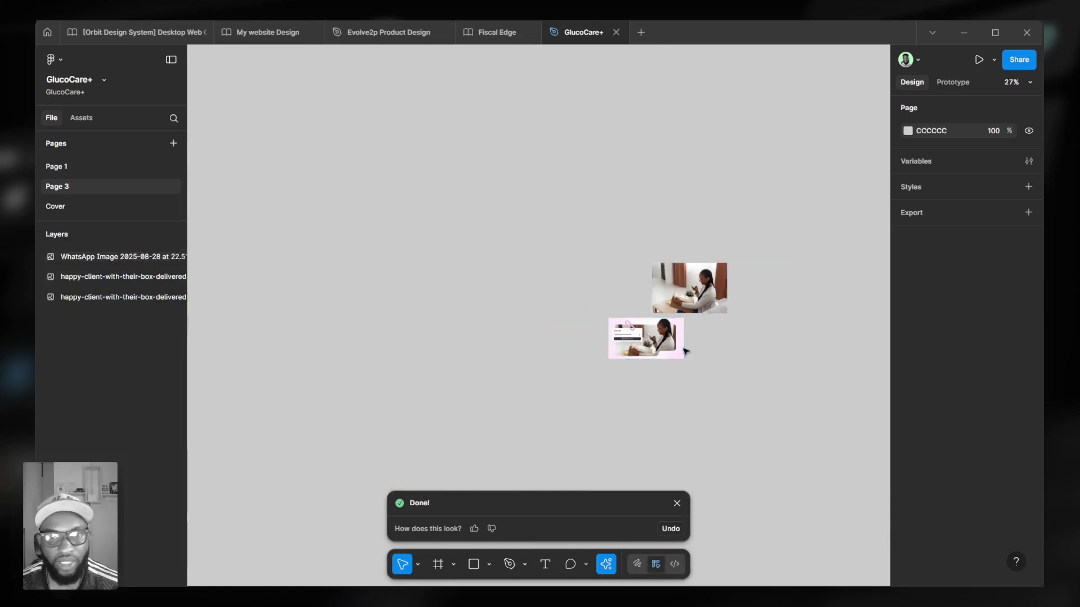
# Trace the reference's photo frame with the Pen tool as a closed six-point shape, about 455 × 237, with a notch at its lower-right corner
pyautogui.scroll(5, 685, 351)
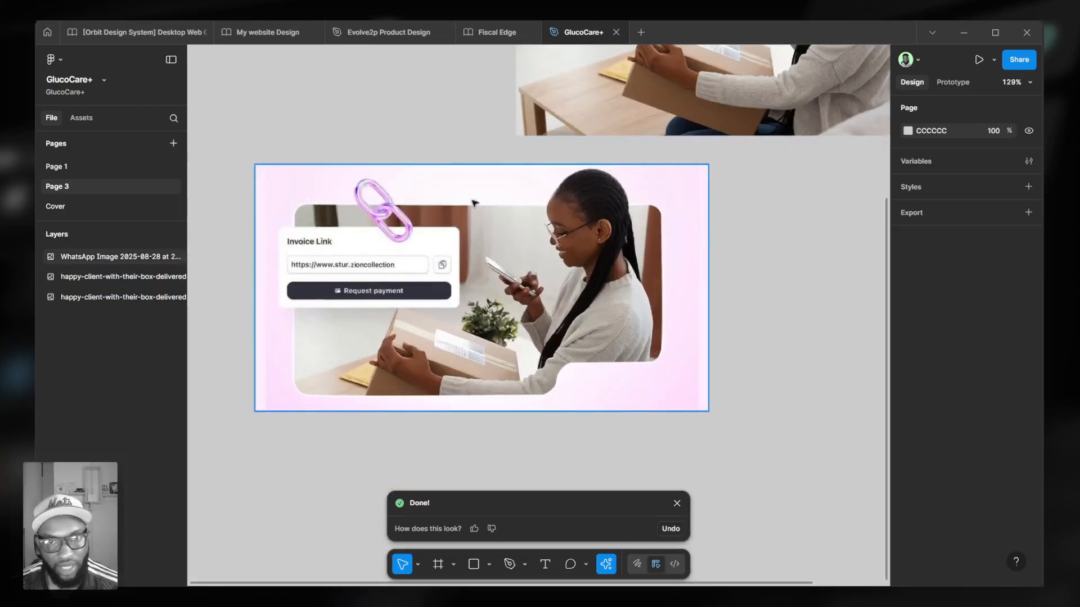
pyautogui.scroll(3, 341, 260)
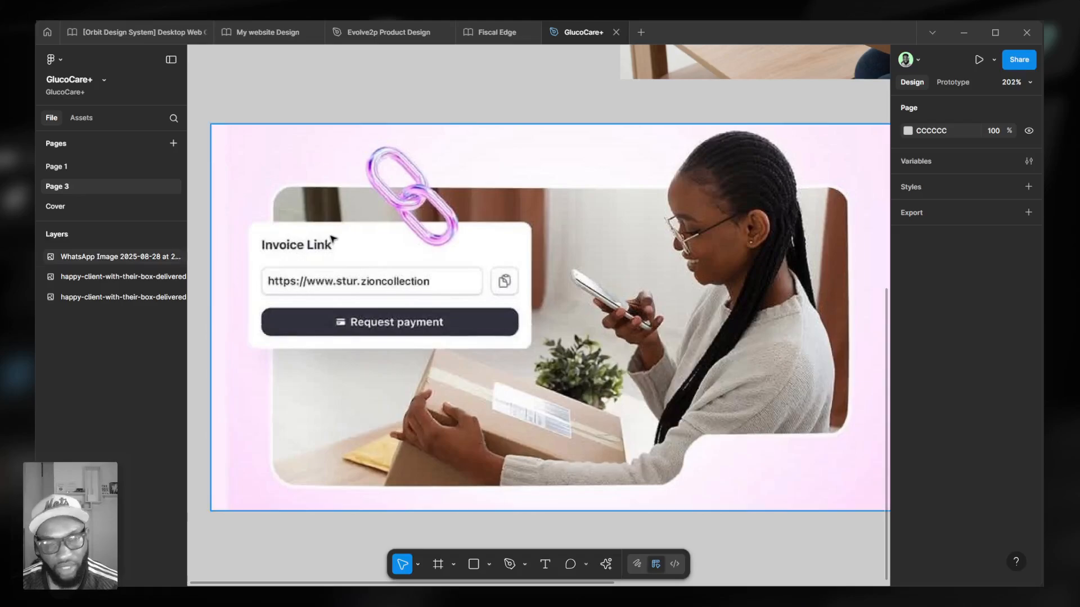
pyautogui.press('p')
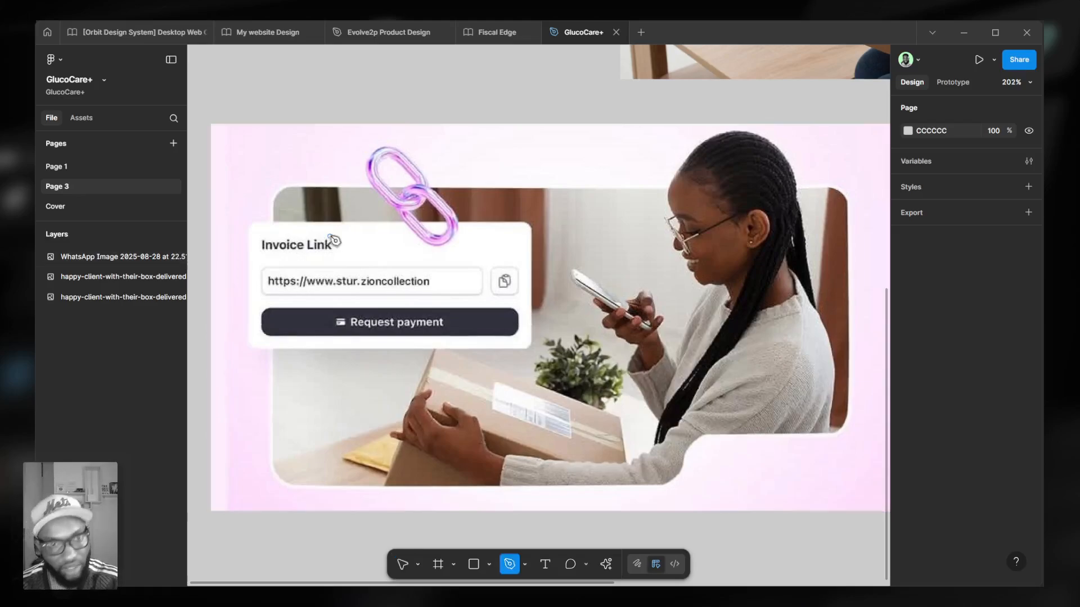
pyautogui.click(271, 185)
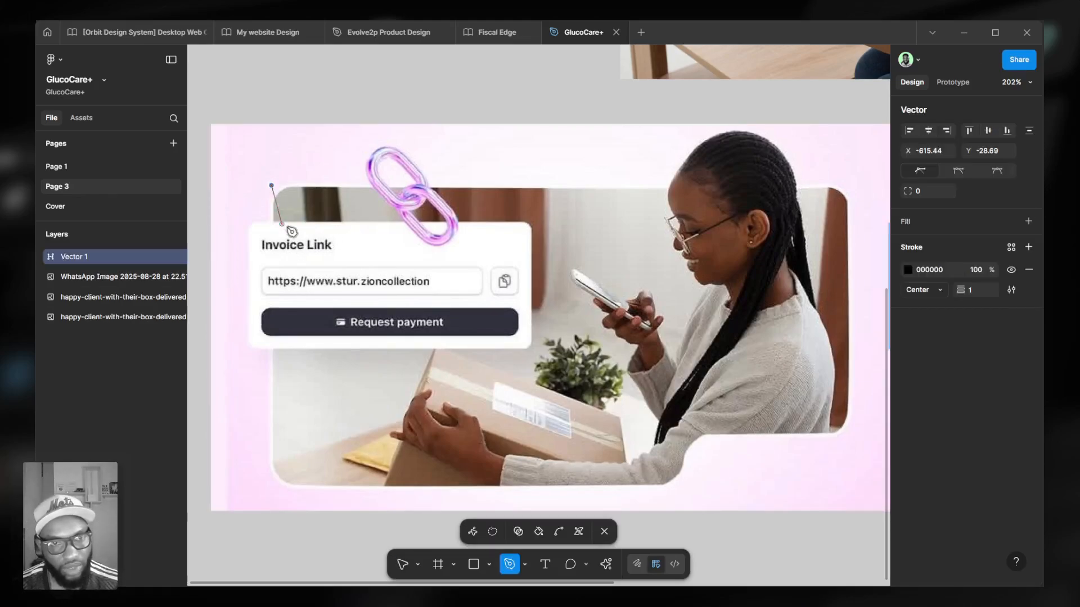
pyautogui.keyDown('shift'); pyautogui.click(271, 486); pyautogui.keyUp('shift')
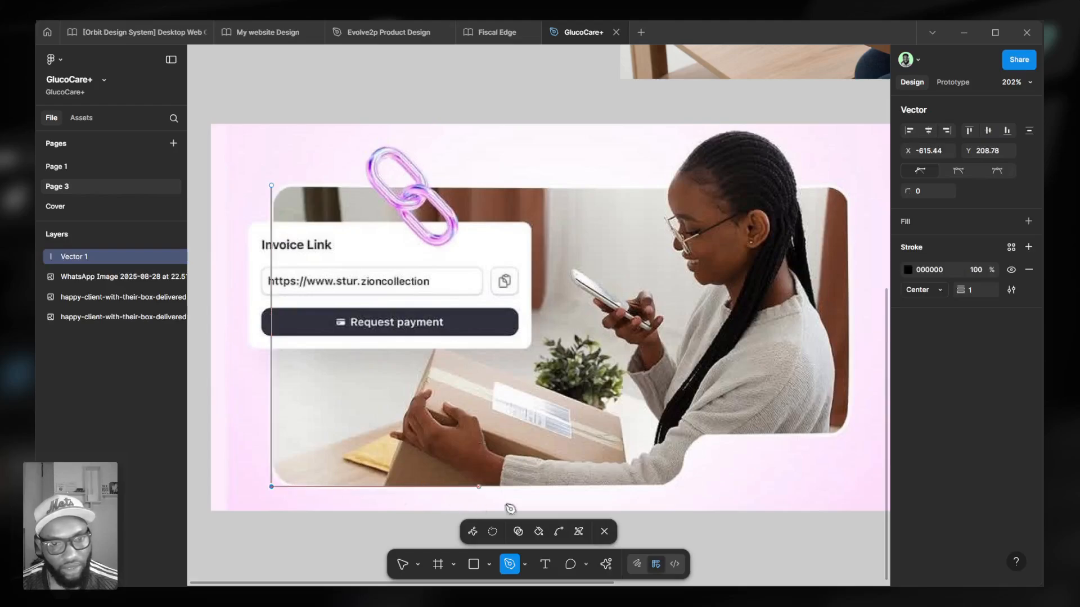
pyautogui.click(685, 487)
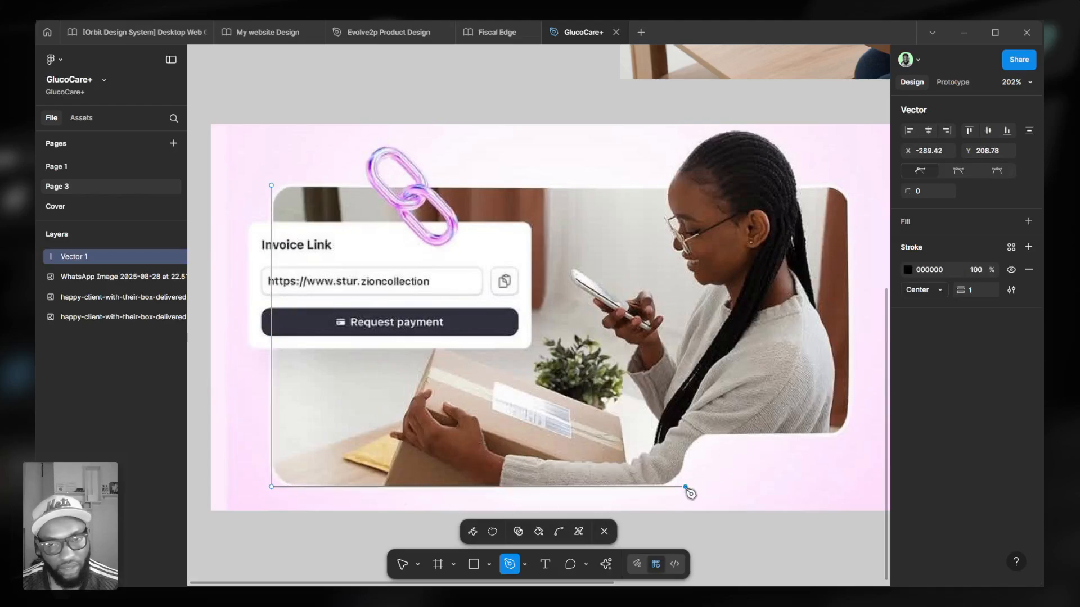
pyautogui.click(685, 434)
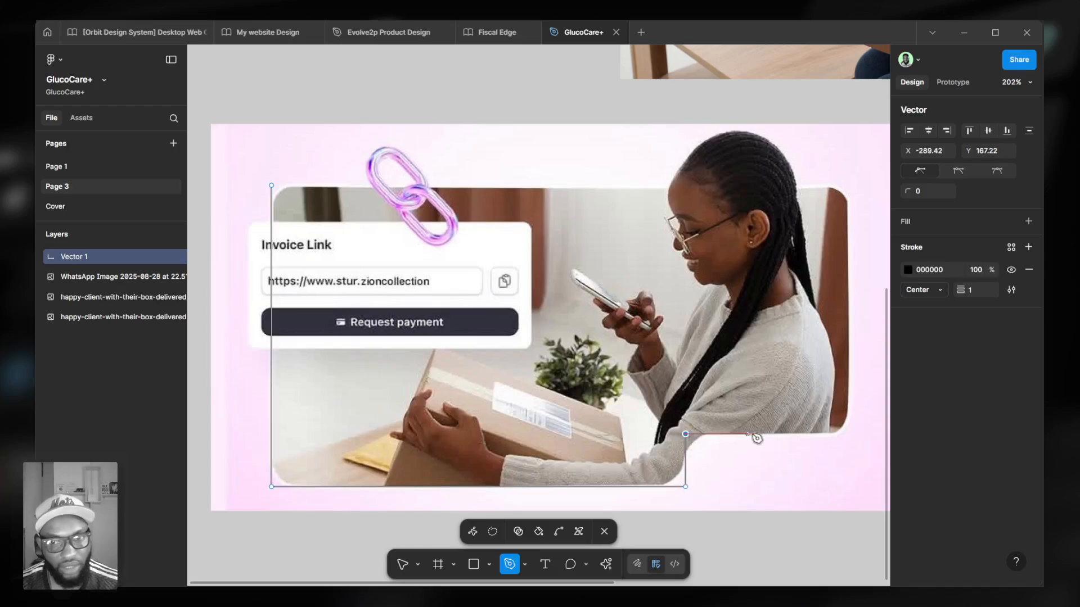
pyautogui.click(848, 433)
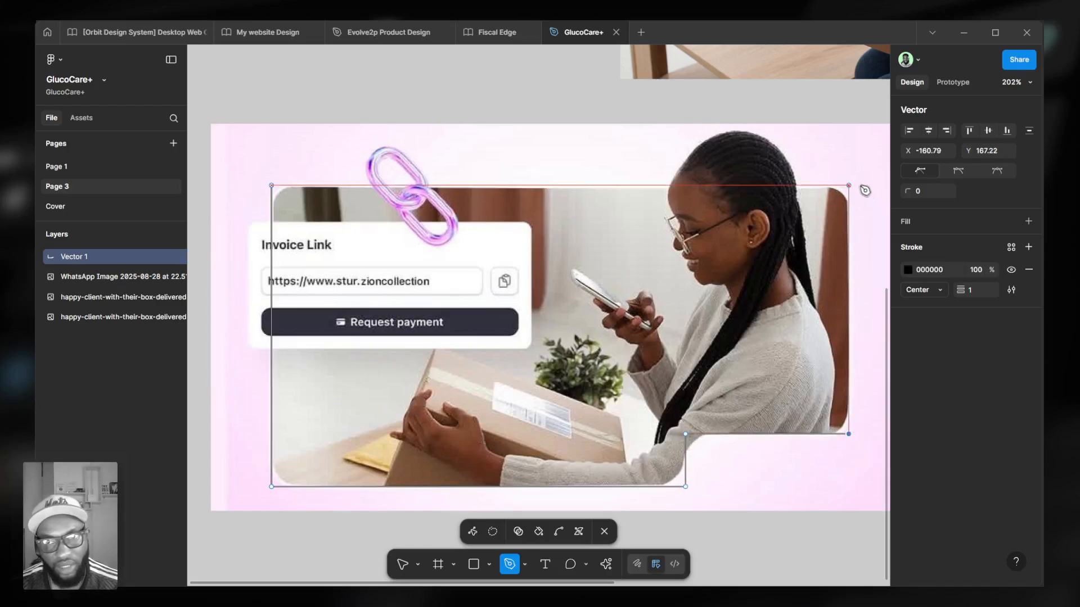
pyautogui.click(848, 185)
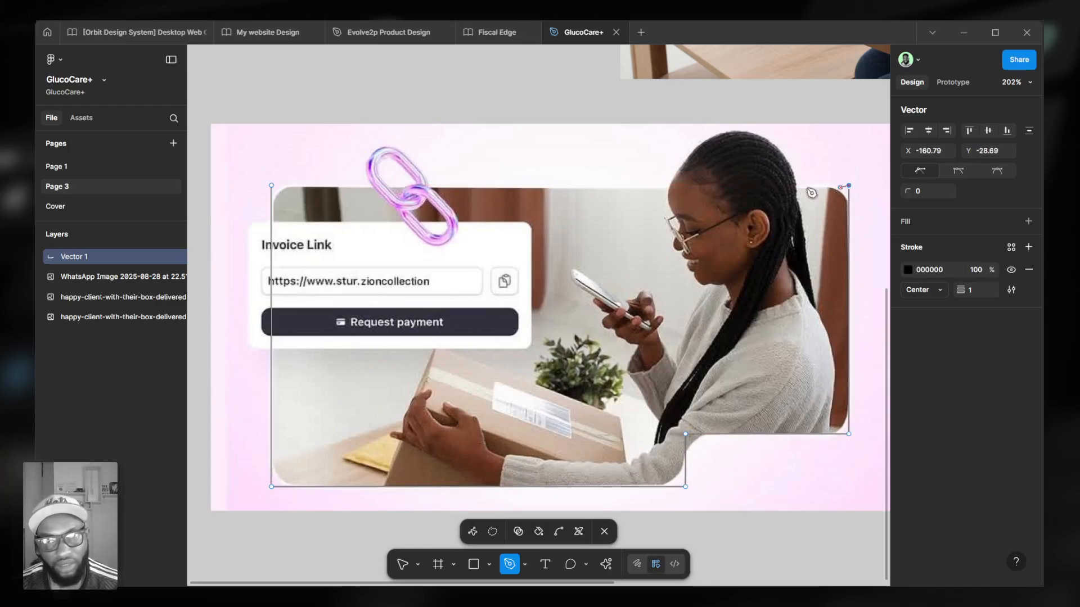
pyautogui.click(272, 186)
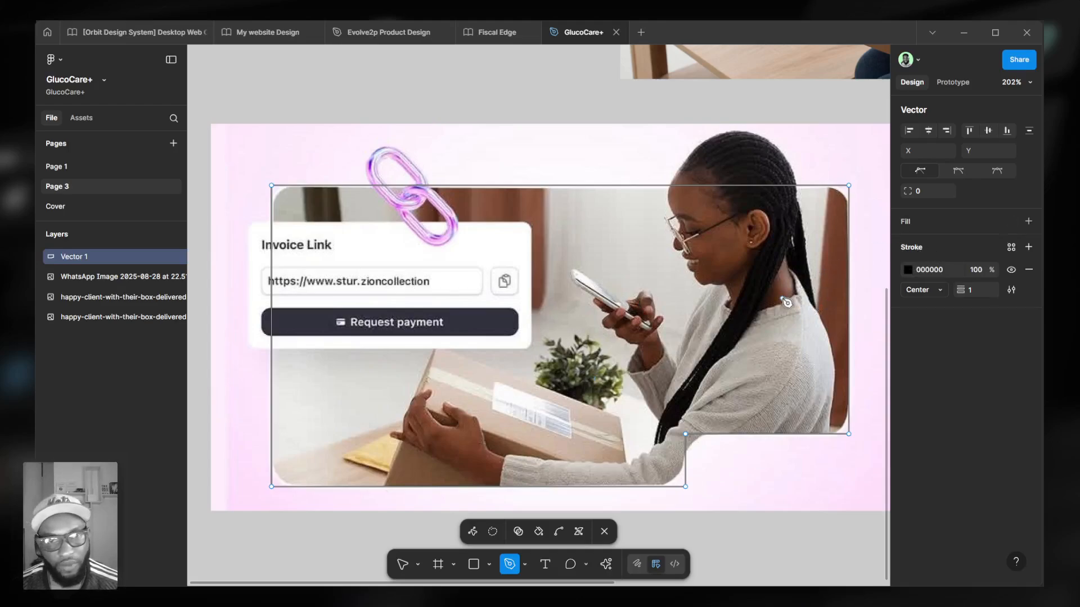
# Swap the traced shape's stroke for a fill and sample the reference's pale background colour FFFAFE for it
pyautogui.hotkey('shift', 'x')
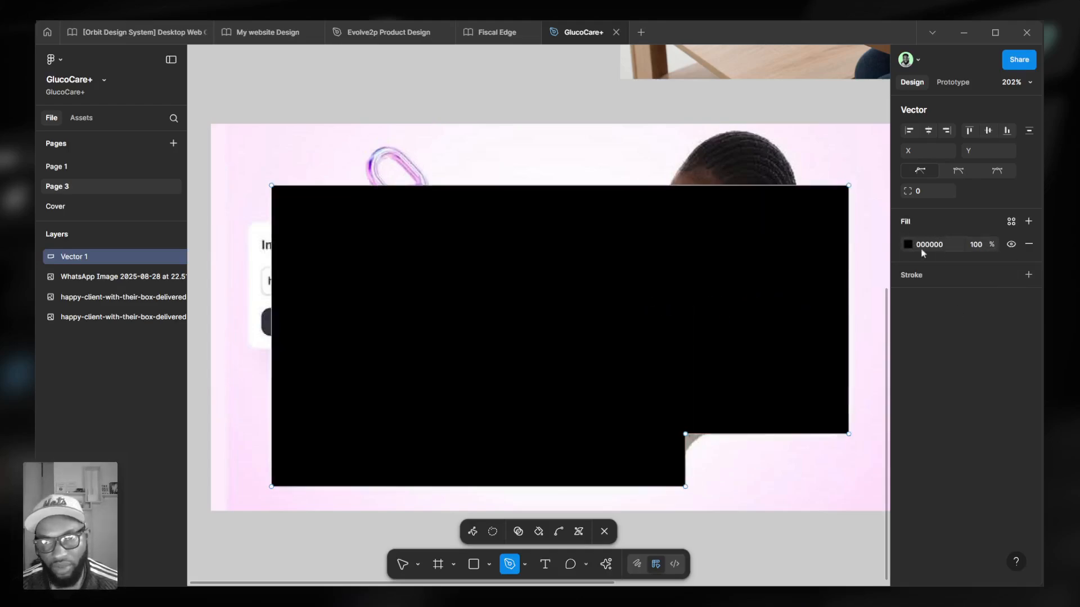
pyautogui.click(908, 244)
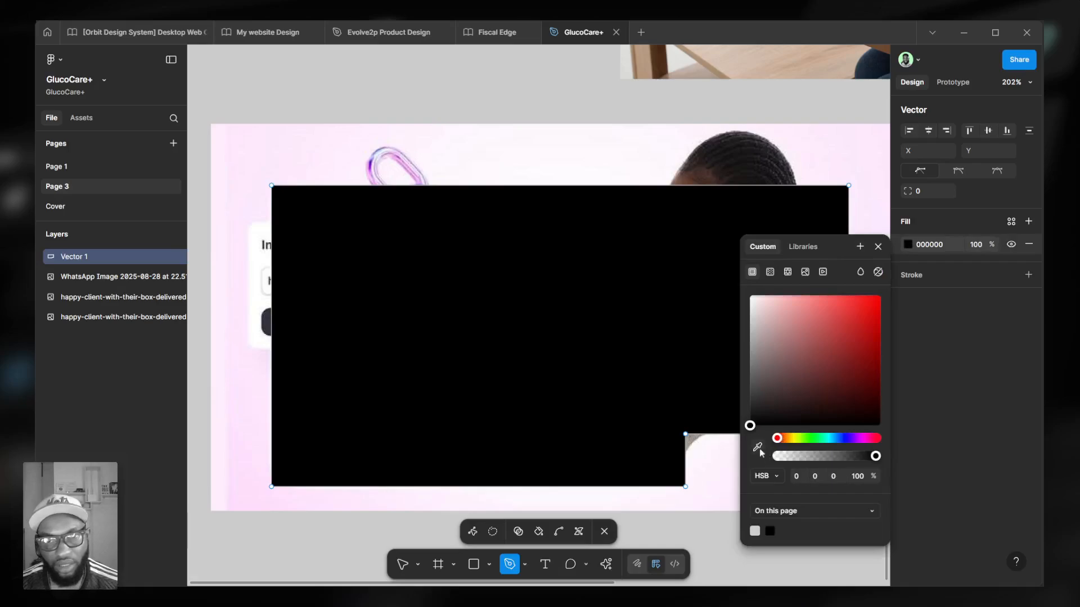
pyautogui.click(758, 448)
pyautogui.click(619, 176)
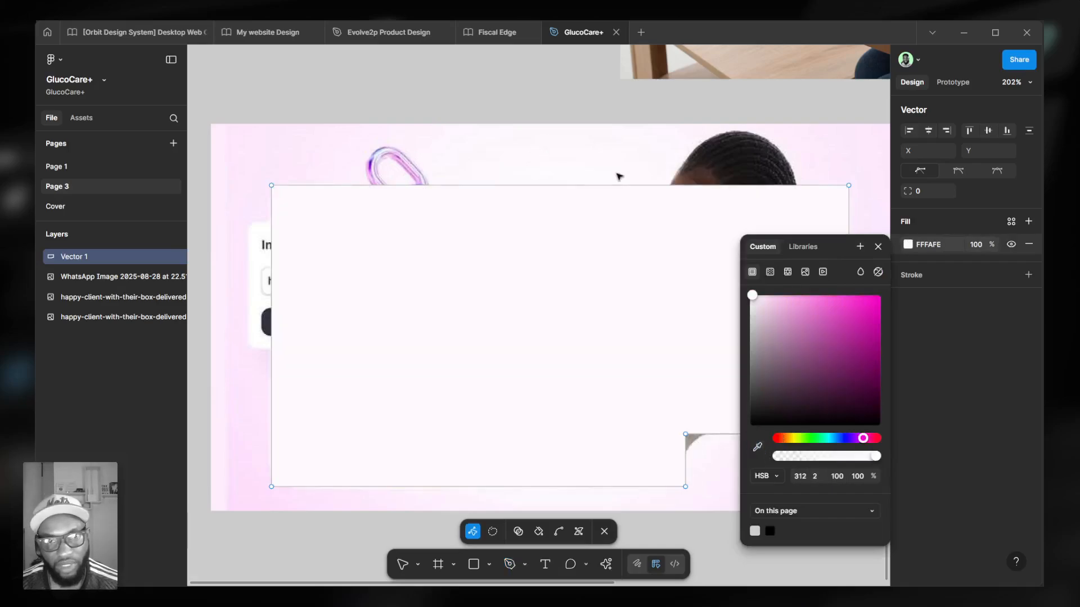
pyautogui.click(879, 247)
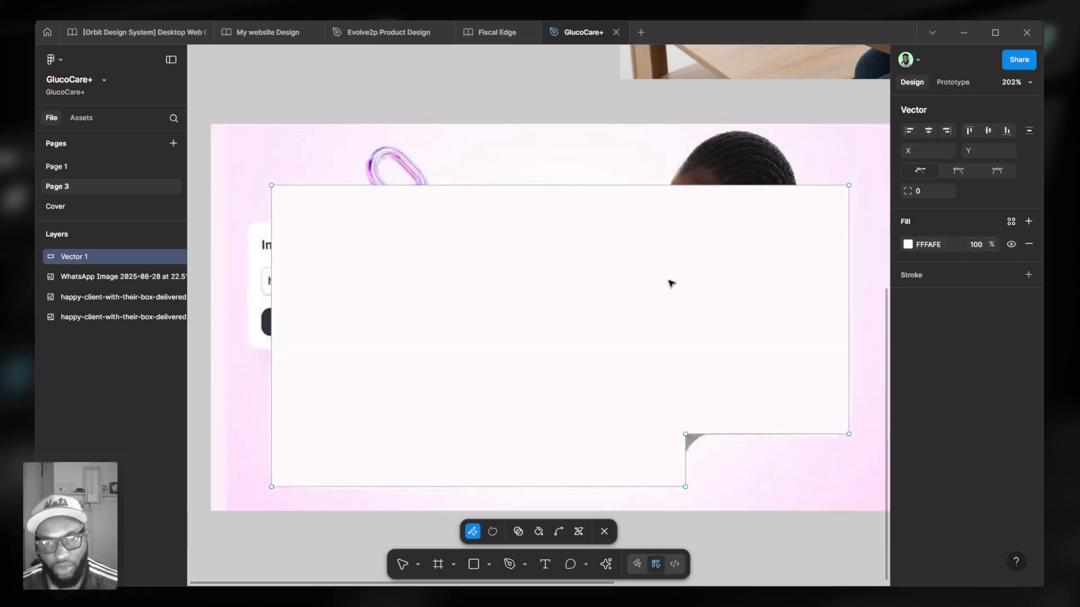
pyautogui.press('Escape')
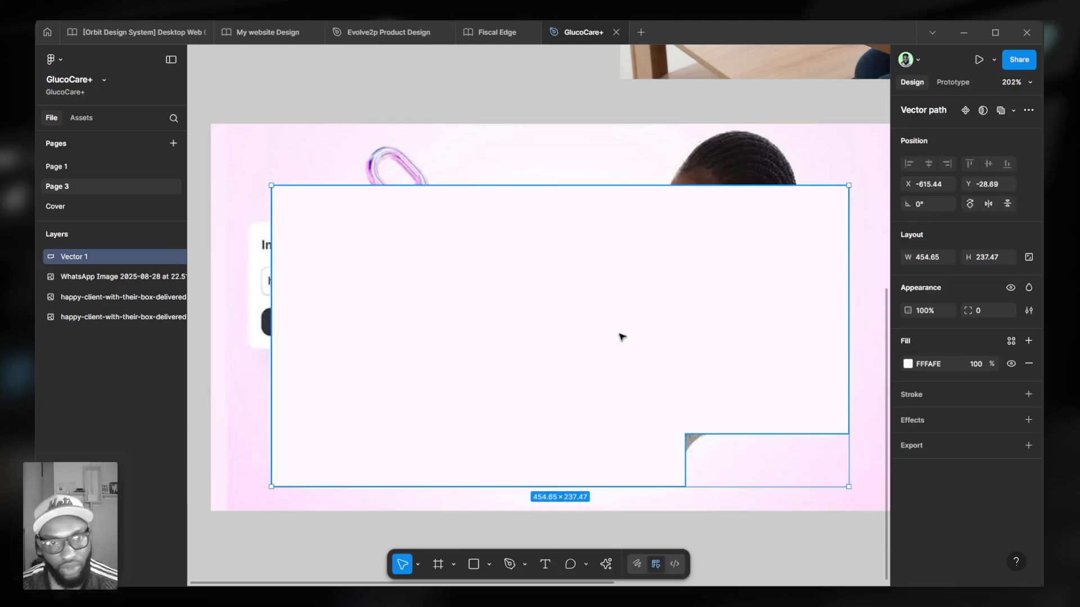
# Round all corners of the traced shape with a radius of 12
pyautogui.press('Return')
pyautogui.scroll(3, 652, 403)
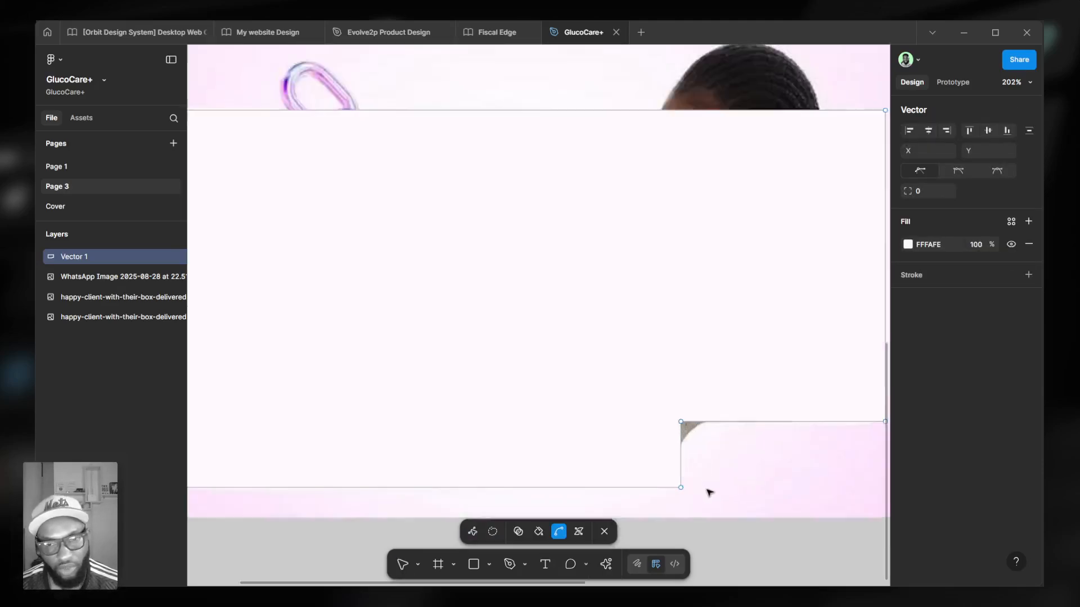
pyautogui.scroll(-5, 655, 421)
pyautogui.press('ctrl')
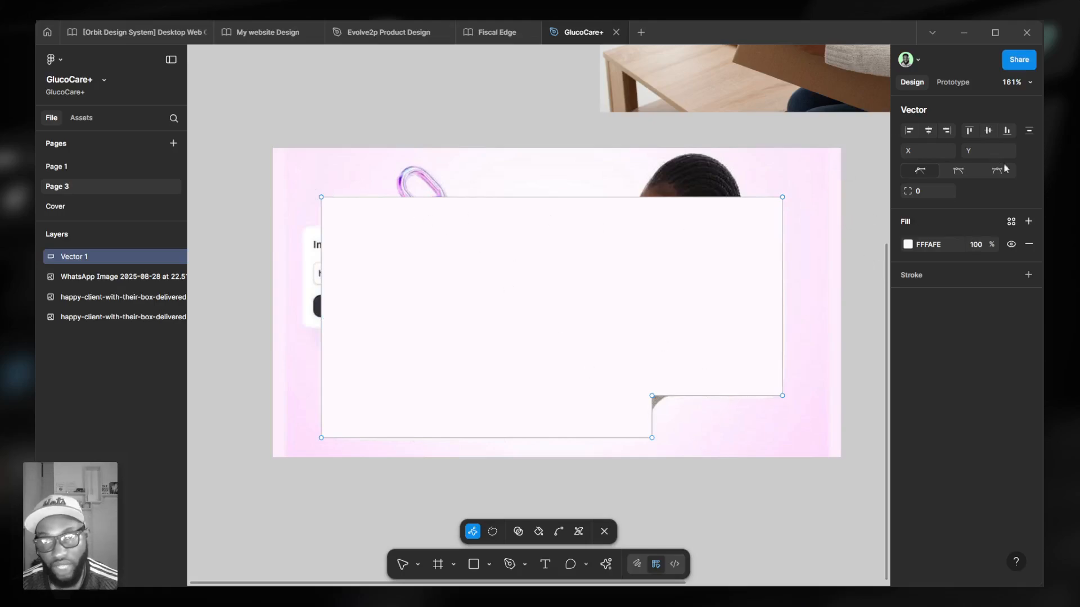
pyautogui.click(926, 191)
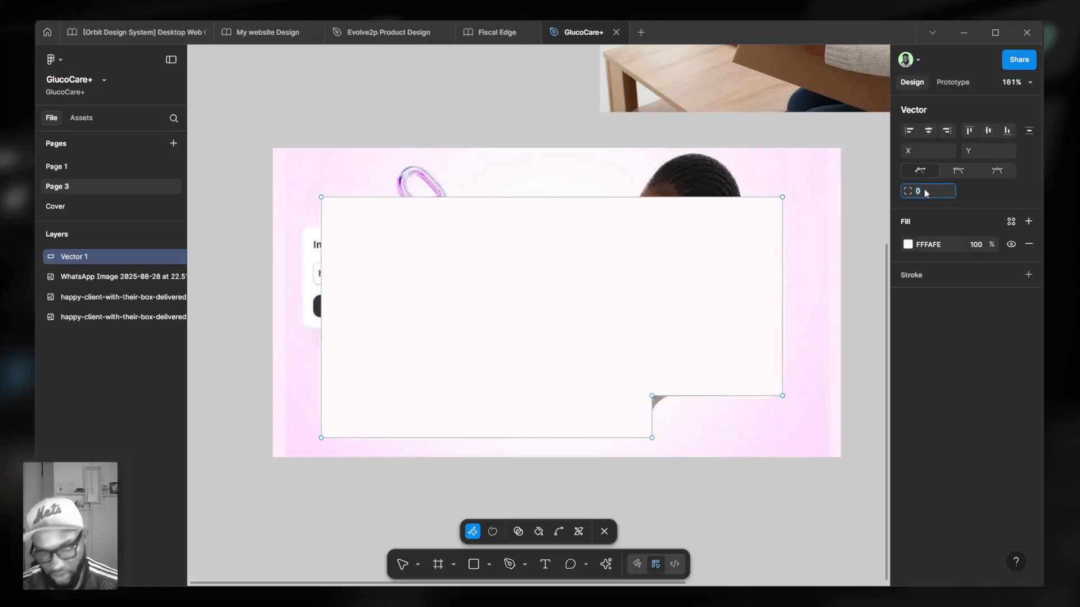
pyautogui.write('12')
pyautogui.press('Return')
pyautogui.scroll(5, 688, 405)
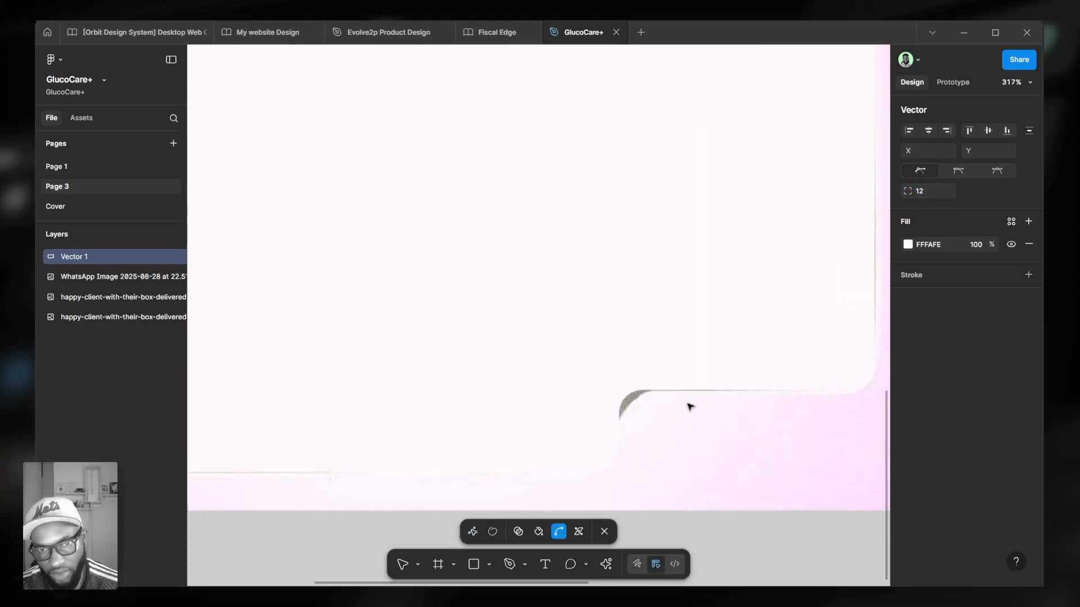
# Try a corner radius of 24 on the traced shape against the curve of the reference's notch
pyautogui.scroll(5, 689, 406)
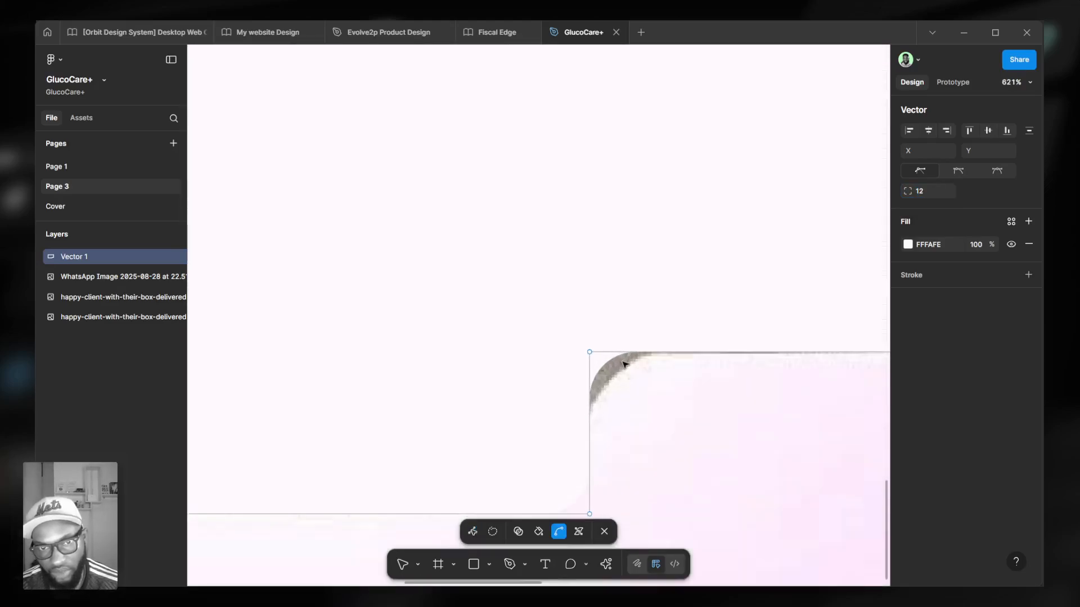
pyautogui.click(933, 193)
pyautogui.write('20')
pyautogui.press('Return')
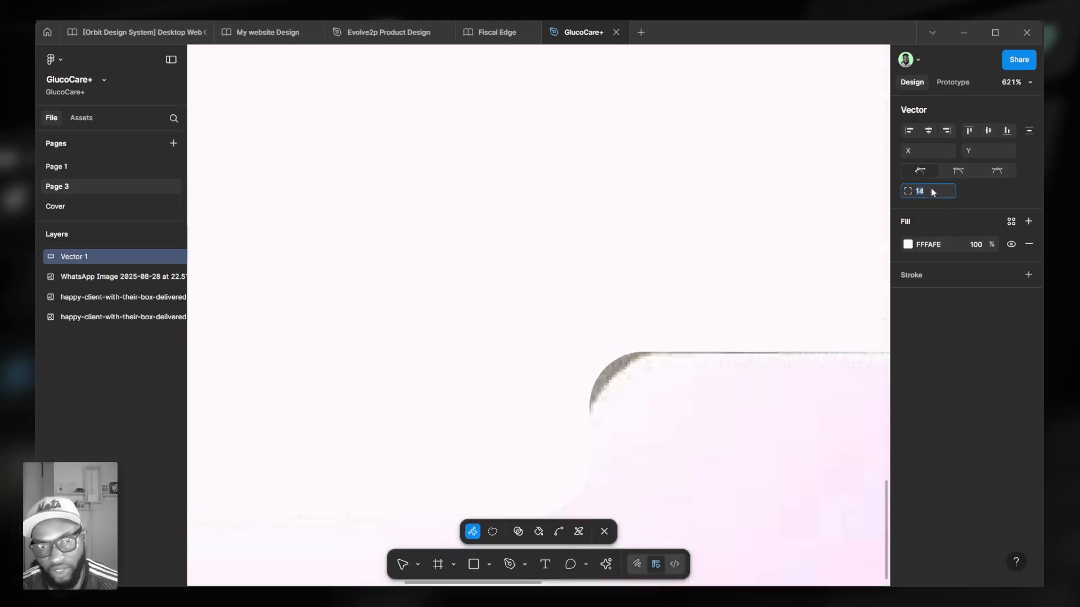
pyautogui.press('Up')
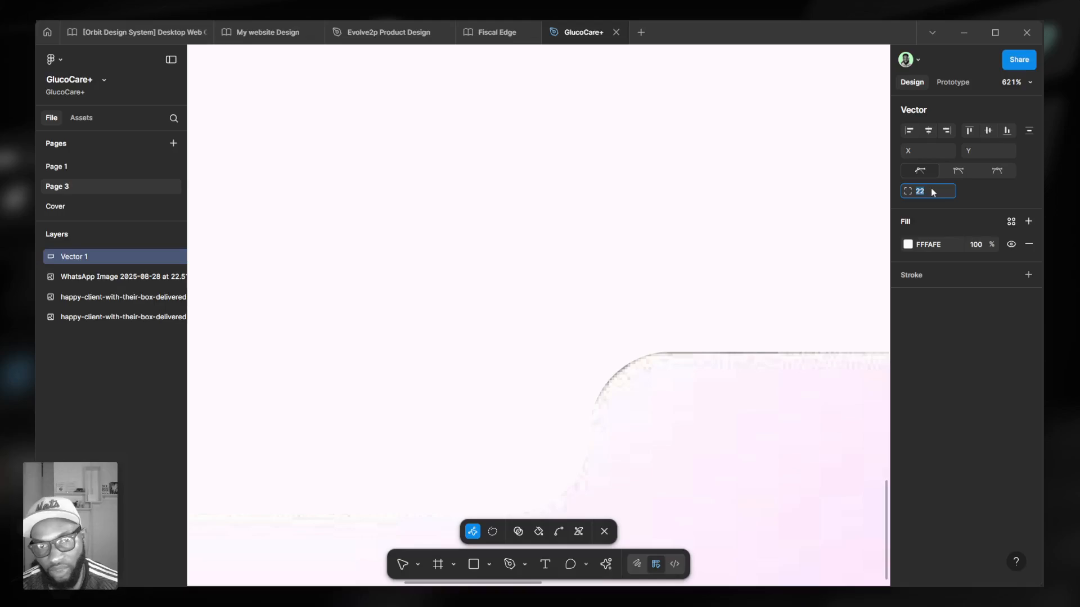
pyautogui.press('Up')
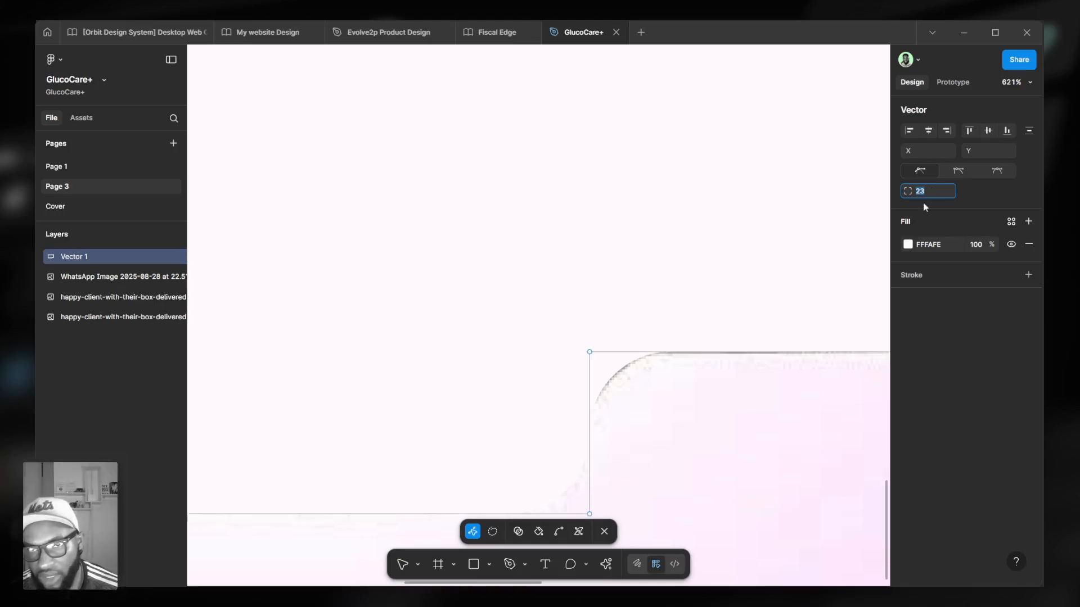
pyautogui.scroll(-3, 735, 274)
pyautogui.scroll(-2, 725, 337)
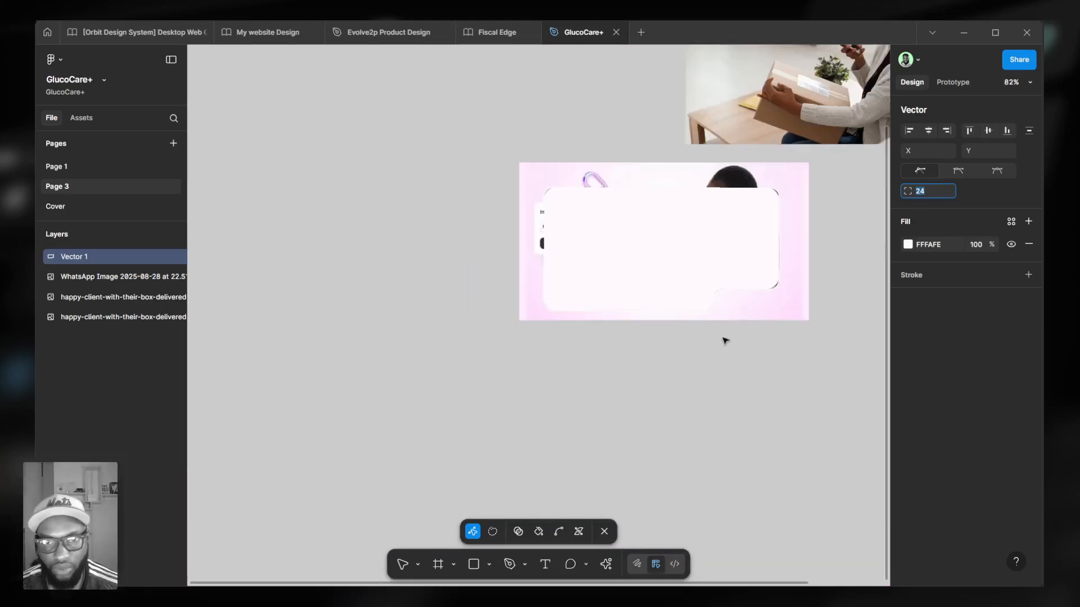
# Set the traced shape's corner radius to 20, matching it against the reference frame's rounded lower-right corner
pyautogui.scroll(7, 778, 264)
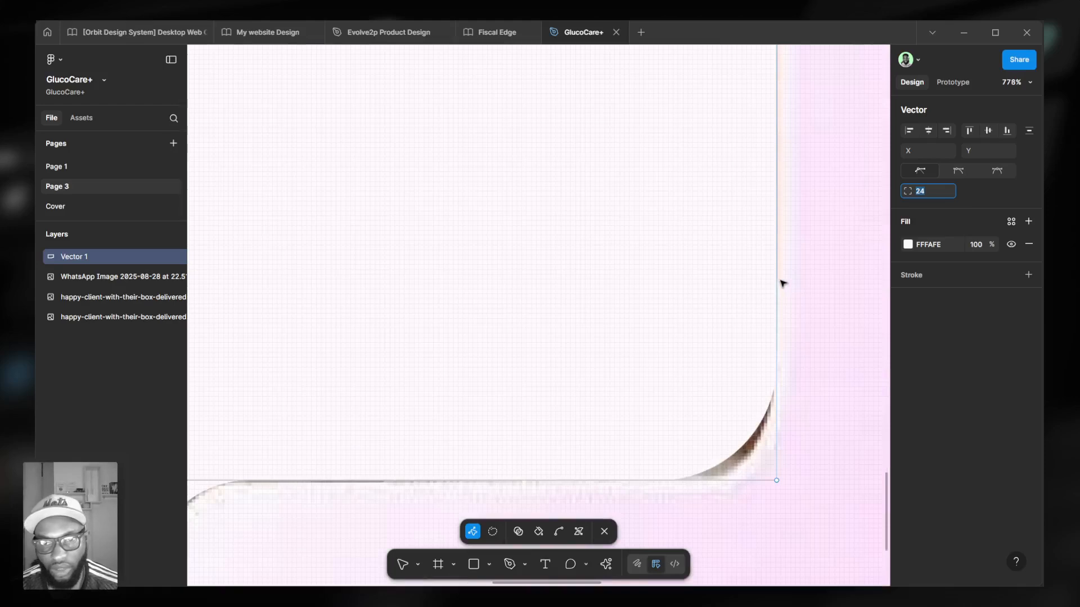
pyautogui.scroll(2, 781, 283)
pyautogui.press('Down')
pyautogui.press('Down')
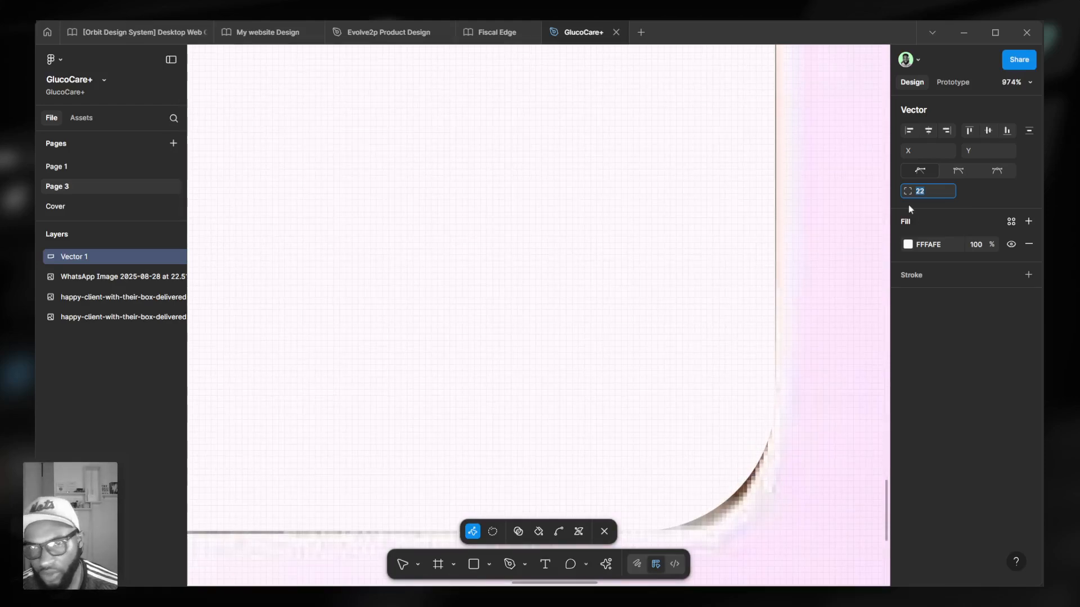
pyautogui.press('Down')
pyautogui.press('Down')
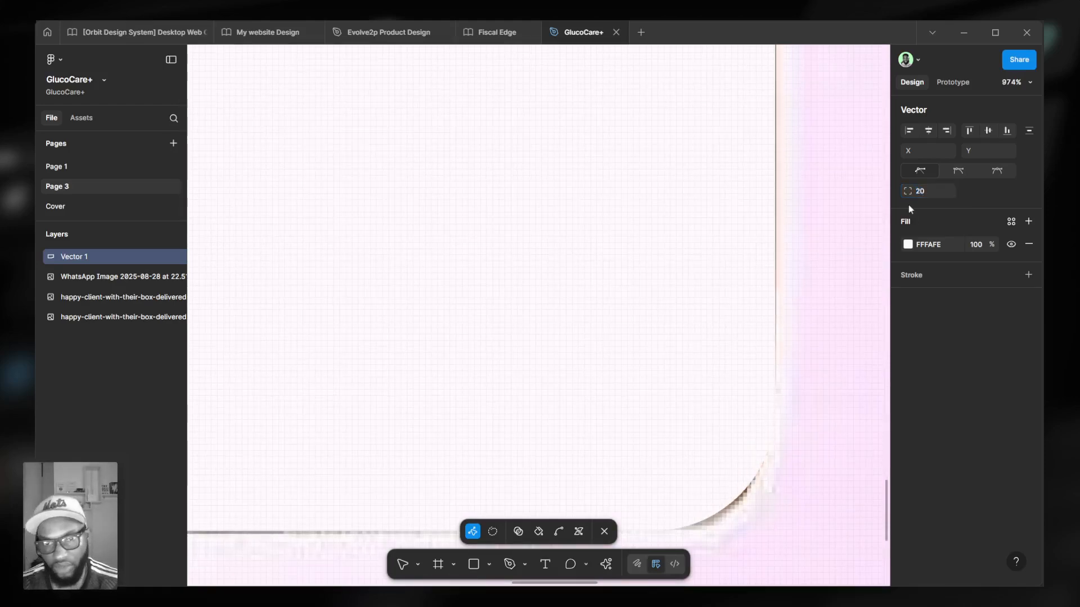
# Finish editing the shape's points and move it off the reference to the empty canvas right of the original photo
pyautogui.scroll(-3, 678, 281)
pyautogui.scroll(-4, 678, 281)
pyautogui.press('v')
pyautogui.scroll(-2, 629, 410)
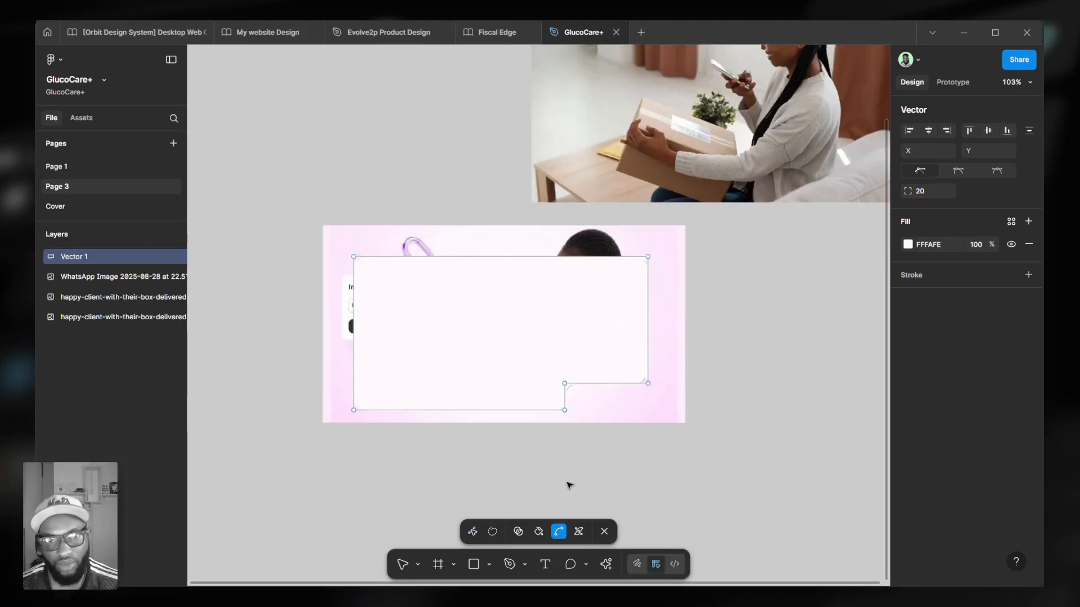
pyautogui.scroll(-3, 516, 397)
pyautogui.press('Escape')
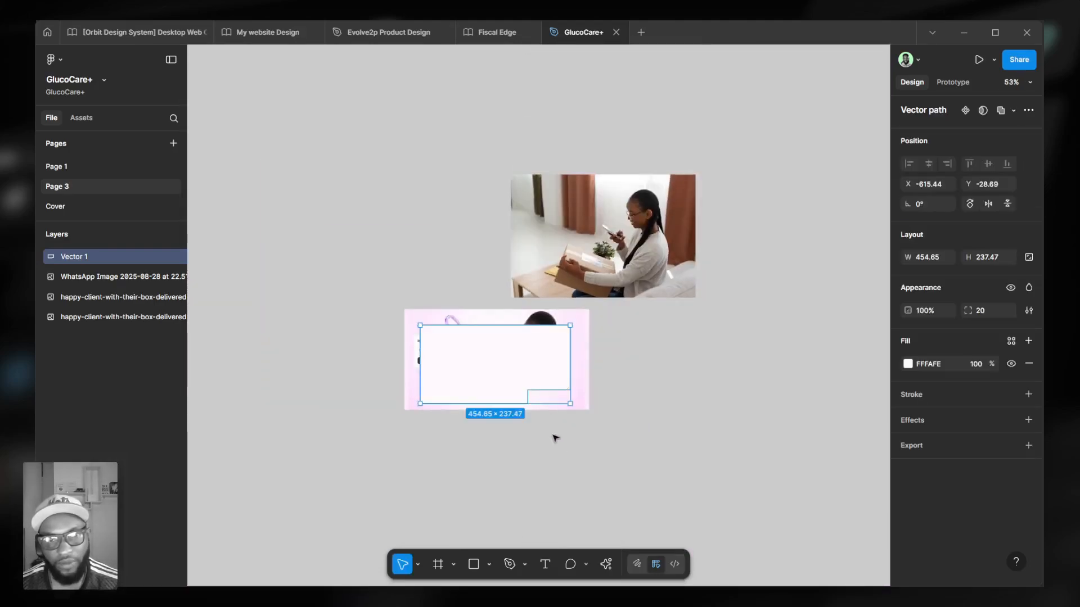
pyautogui.moveTo(509, 366); pyautogui.dragTo(806, 237)
pyautogui.scroll(3, 579, 304)
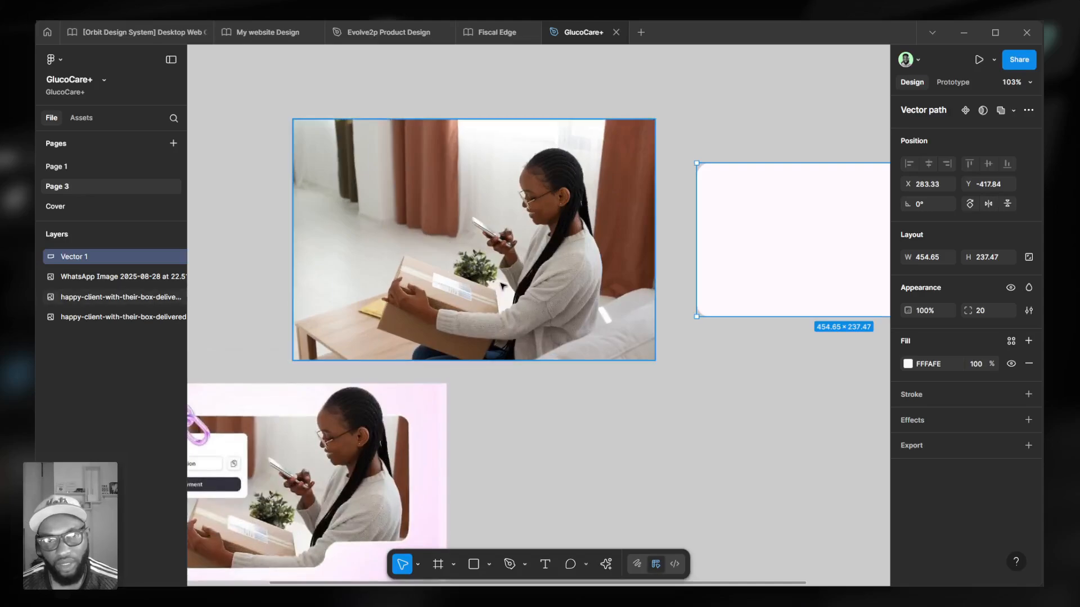
# Move the cut-out and the original photo apart to check both layers, and undo the moves
pyautogui.click(567, 260)
pyautogui.moveTo(555, 250); pyautogui.dragTo(607, 440)
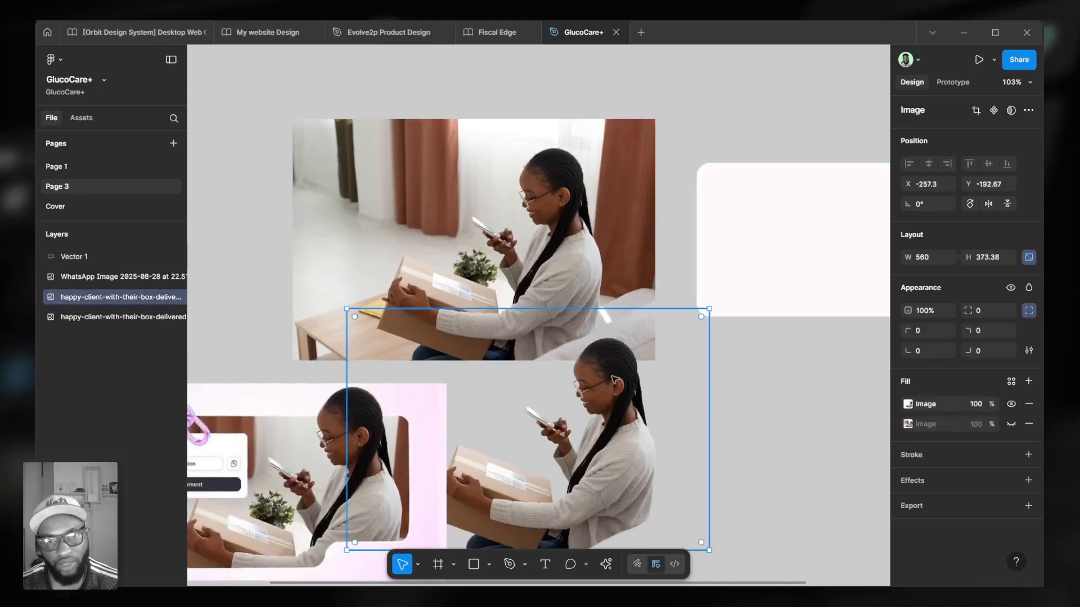
pyautogui.click(546, 213)
pyautogui.moveTo(545, 213); pyautogui.dragTo(610, 138)
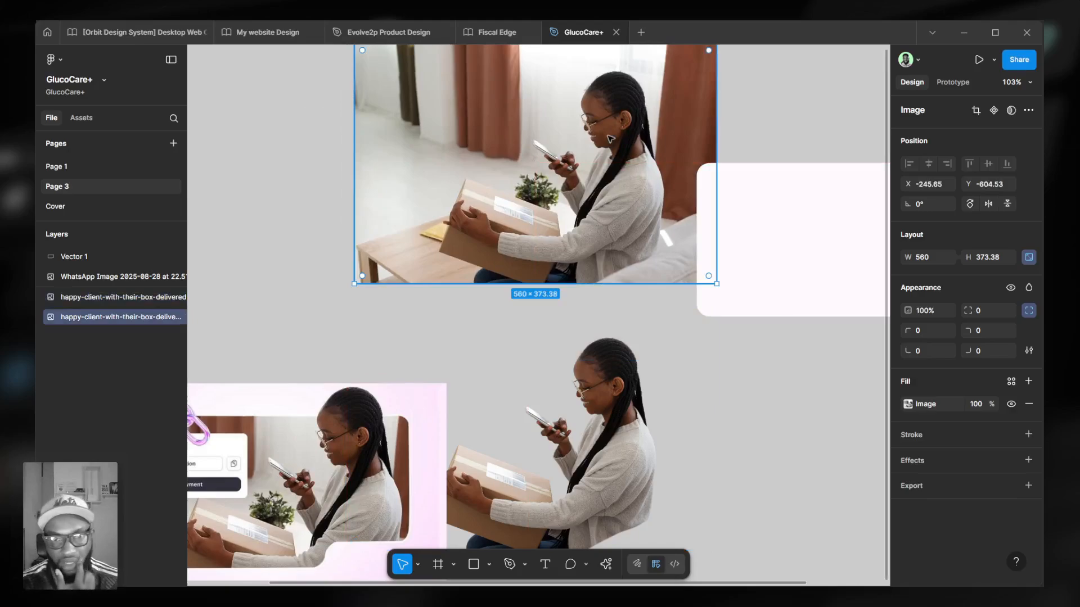
pyautogui.hotkey('ctrl', 'z')
pyautogui.hotkey('ctrl', 'z')
pyautogui.hotkey('ctrl', 'z')
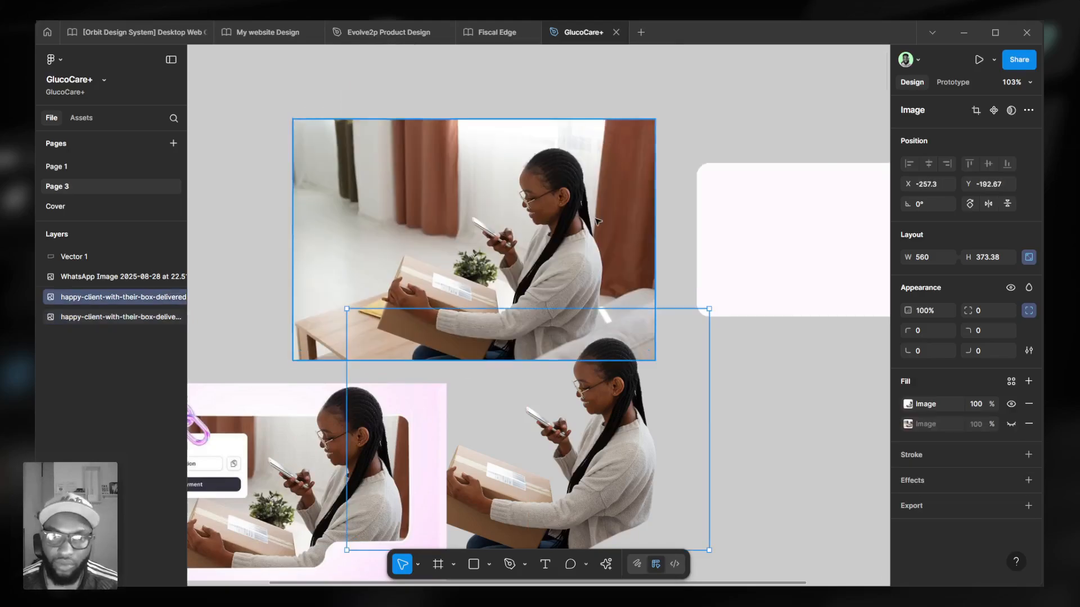
# Move the reference image up and farther left, well clear of the original photo
pyautogui.scroll(-5, 598, 221)
pyautogui.click(440, 388)
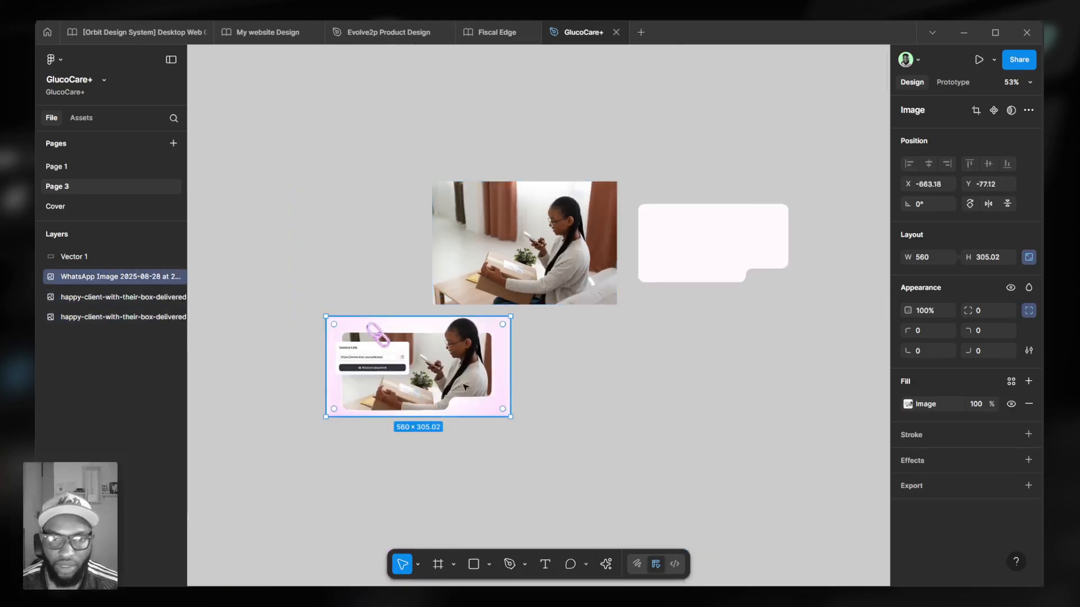
pyautogui.moveTo(440, 388); pyautogui.dragTo(300, 285)
pyautogui.scroll(5, 681, 144)
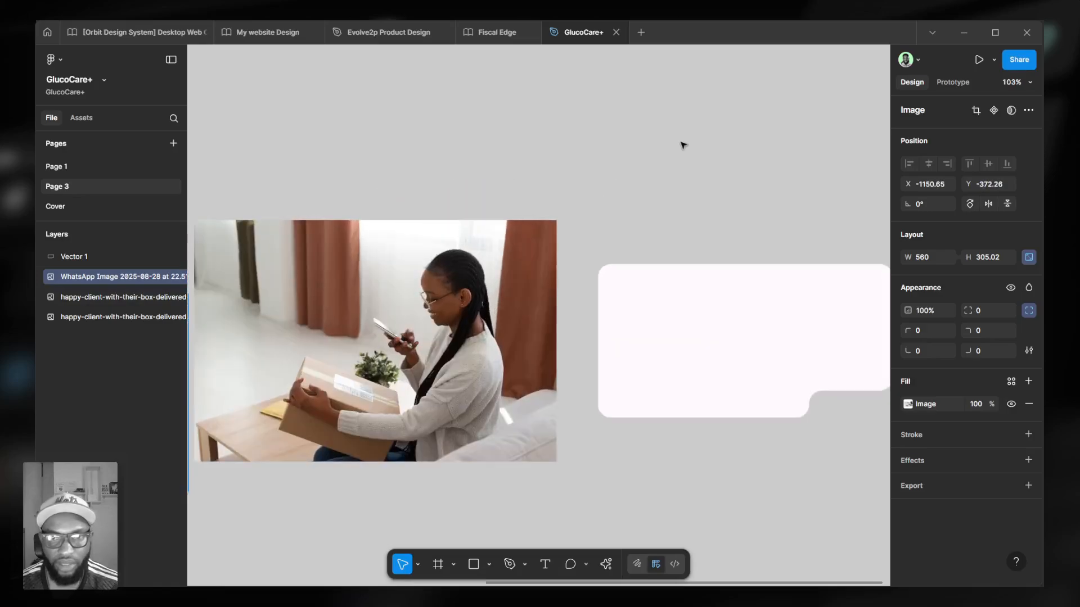
pyautogui.scroll(-2, 701, 265)
pyautogui.scroll(-3, 703, 281)
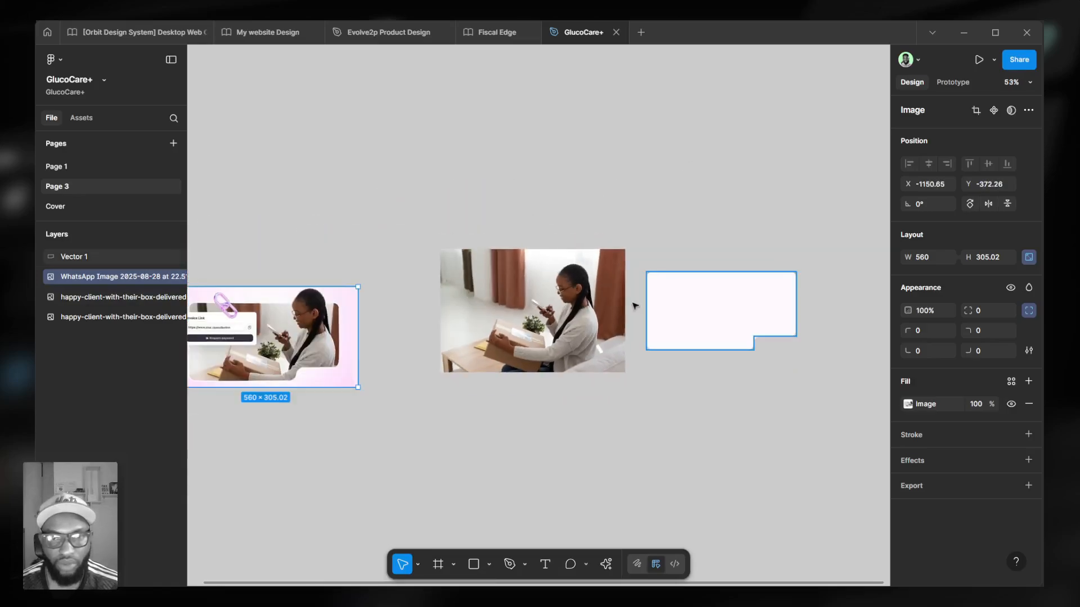
# Move the notched shape left onto the photo, leaving the top of the woman's head above its upper edge
pyautogui.click(752, 310)
pyautogui.scroll(2, 756, 306)
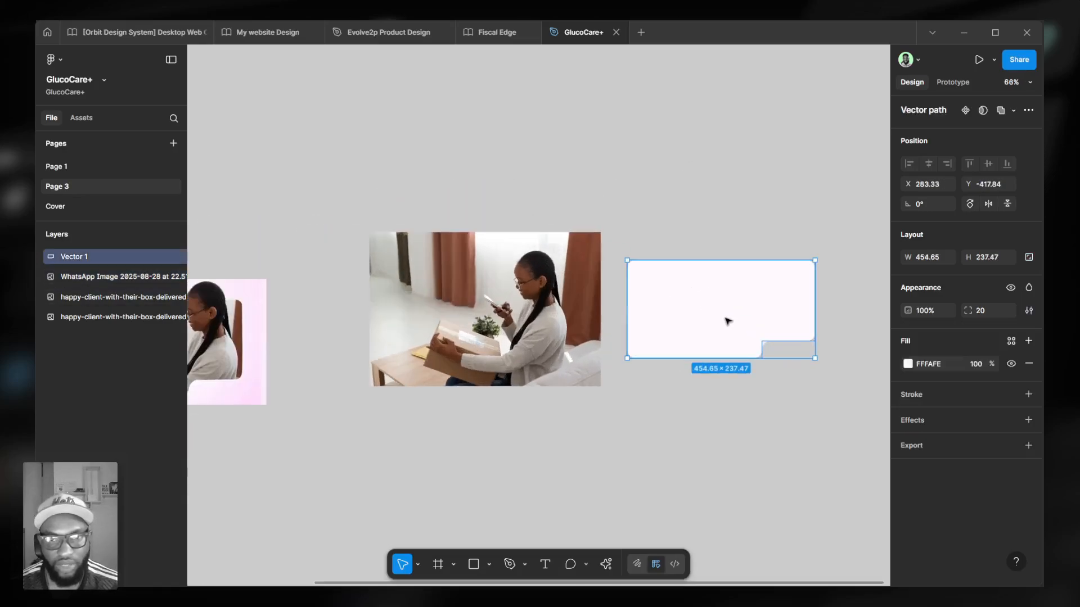
pyautogui.click(555, 284)
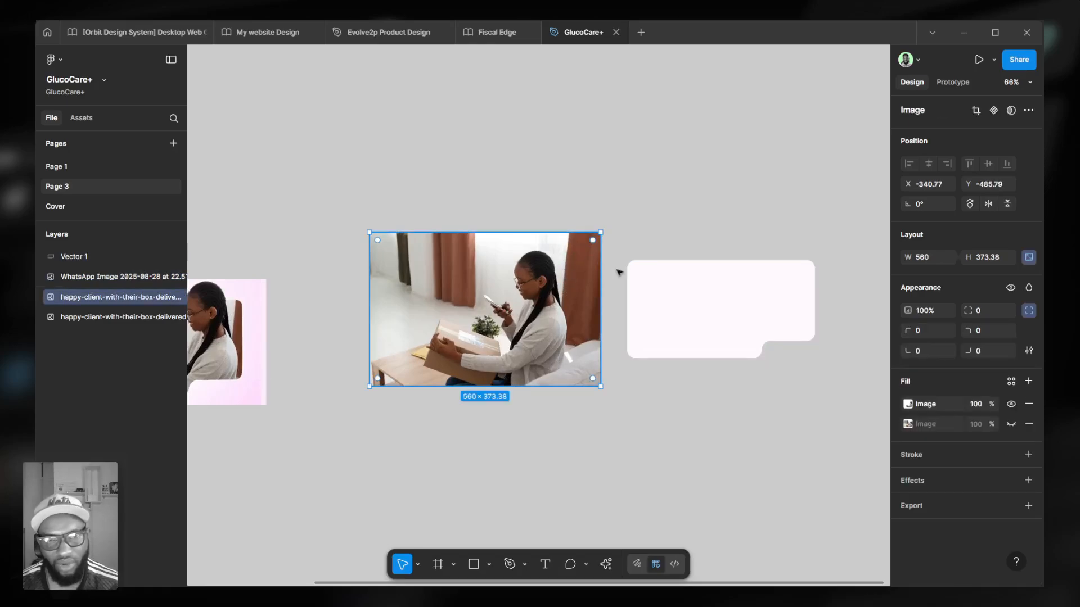
pyautogui.moveTo(765, 307); pyautogui.dragTo(536, 308)
pyautogui.scroll(5, 436, 304)
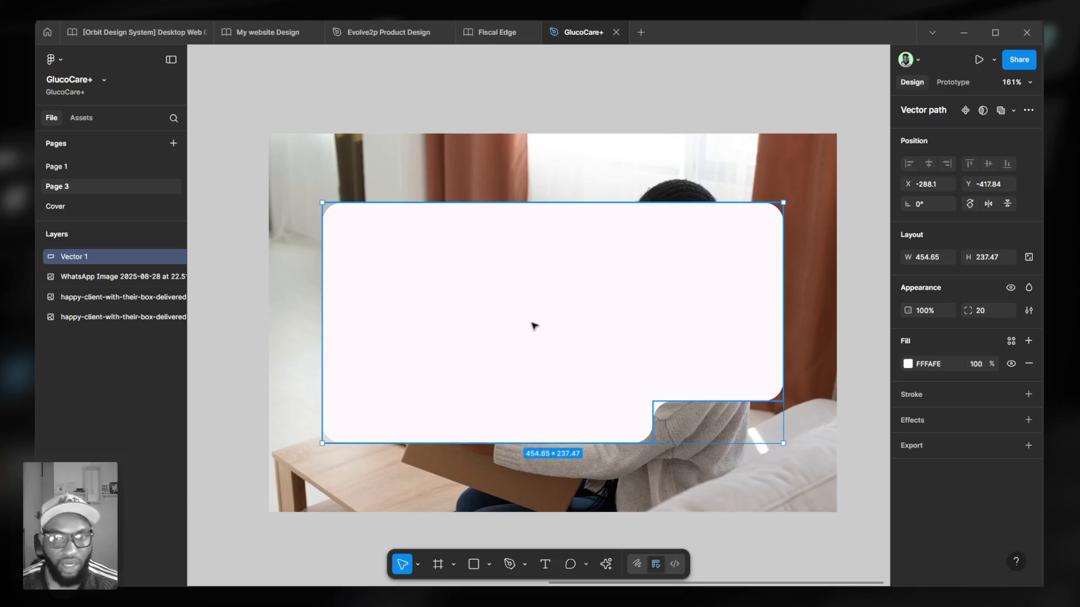
pyautogui.scroll(-1, 533, 326)
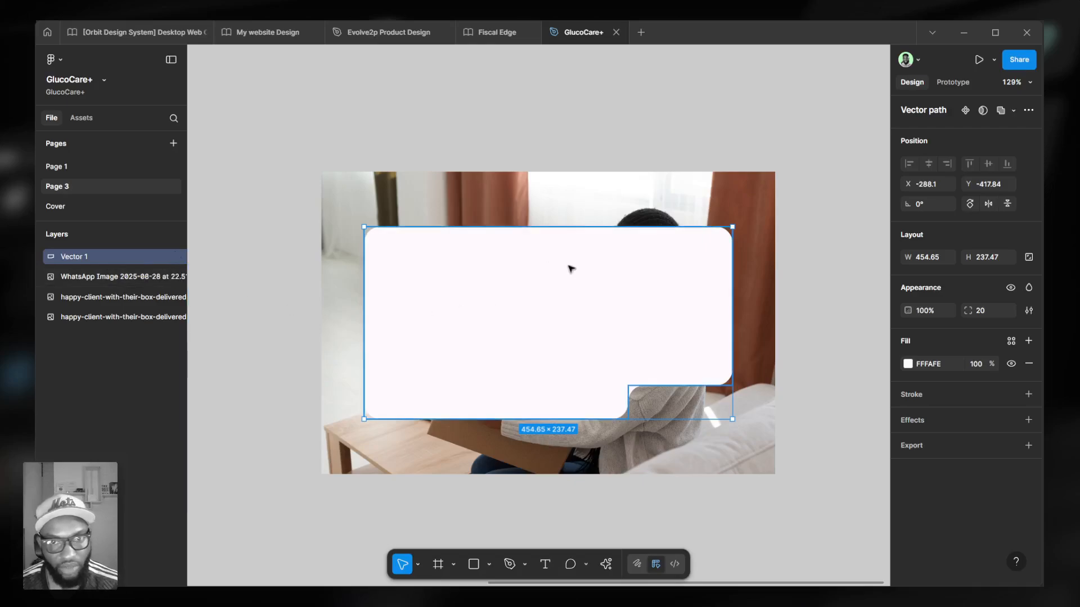
# Send the notched shape behind all images and use it as a mask for the two stacked photos
pyautogui.moveTo(124, 259); pyautogui.dragTo(120, 325)
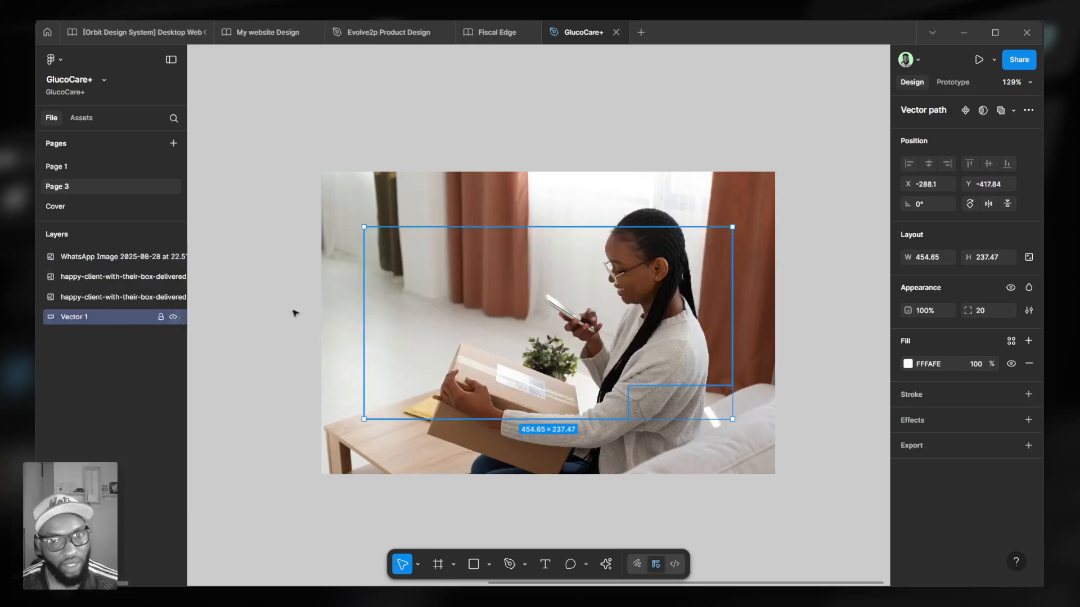
pyautogui.moveTo(419, 126); pyautogui.dragTo(816, 534)
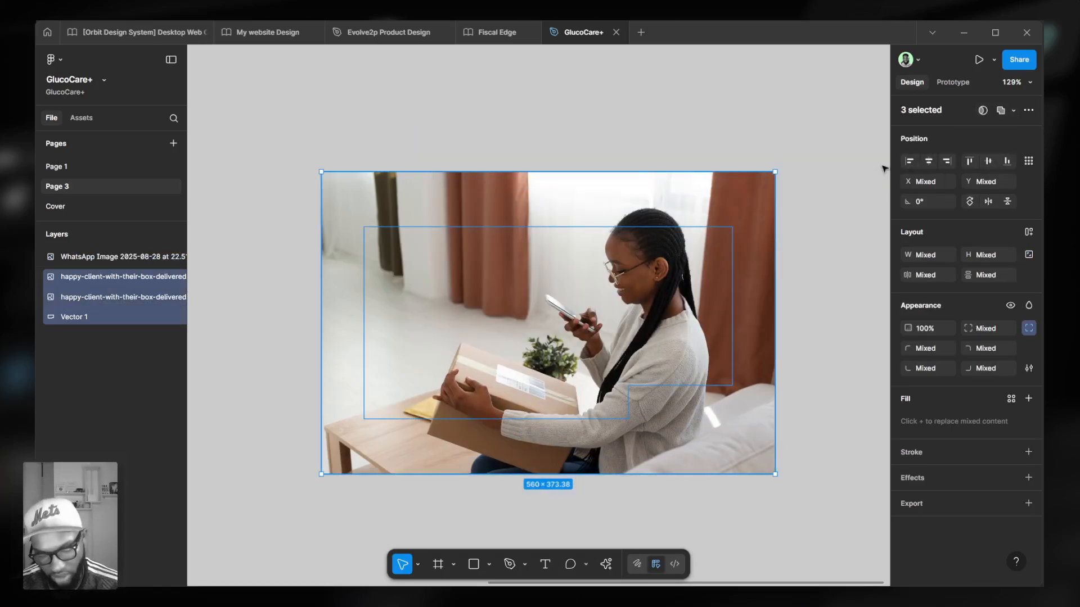
pyautogui.hotkey('ctrl', 'alt', 'm')
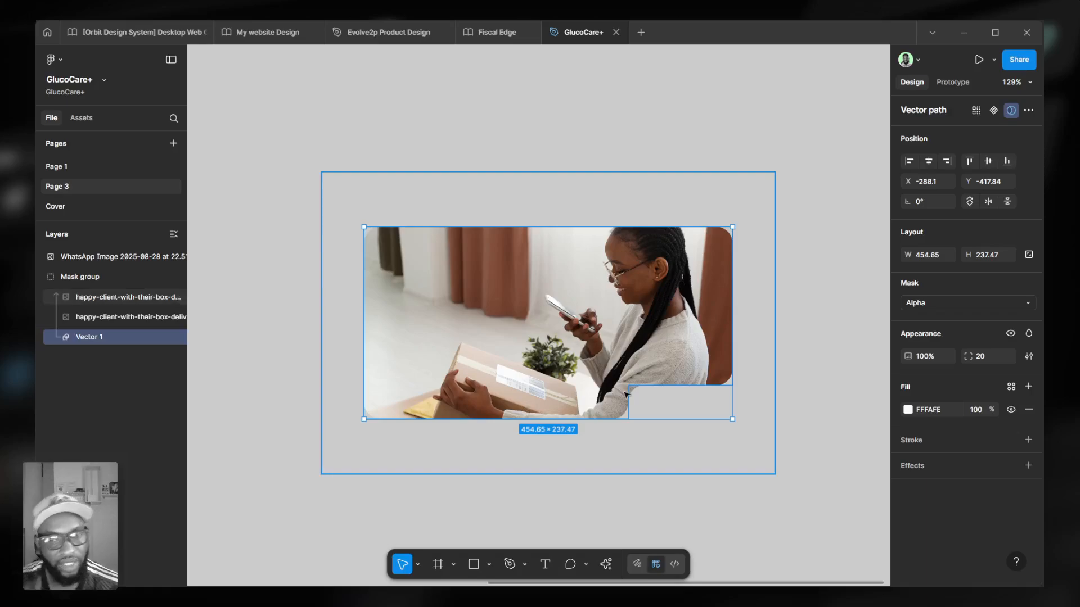
# Take the cut-out layer out of the mask group and place it directly above, so the woman extends beyond the frame
pyautogui.scroll(-5, 625, 395)
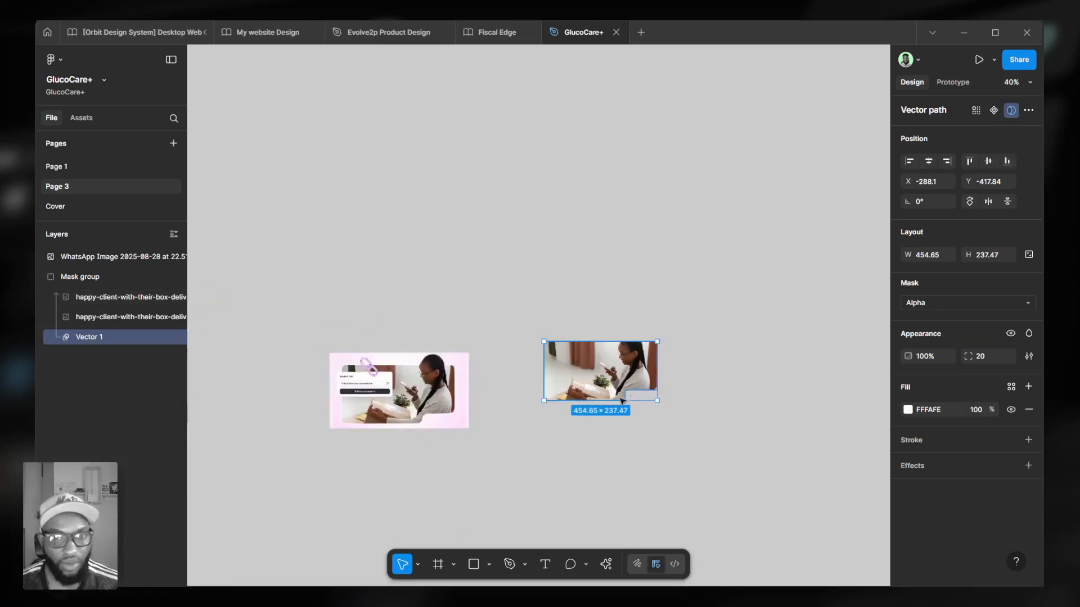
pyautogui.scroll(4, 465, 434)
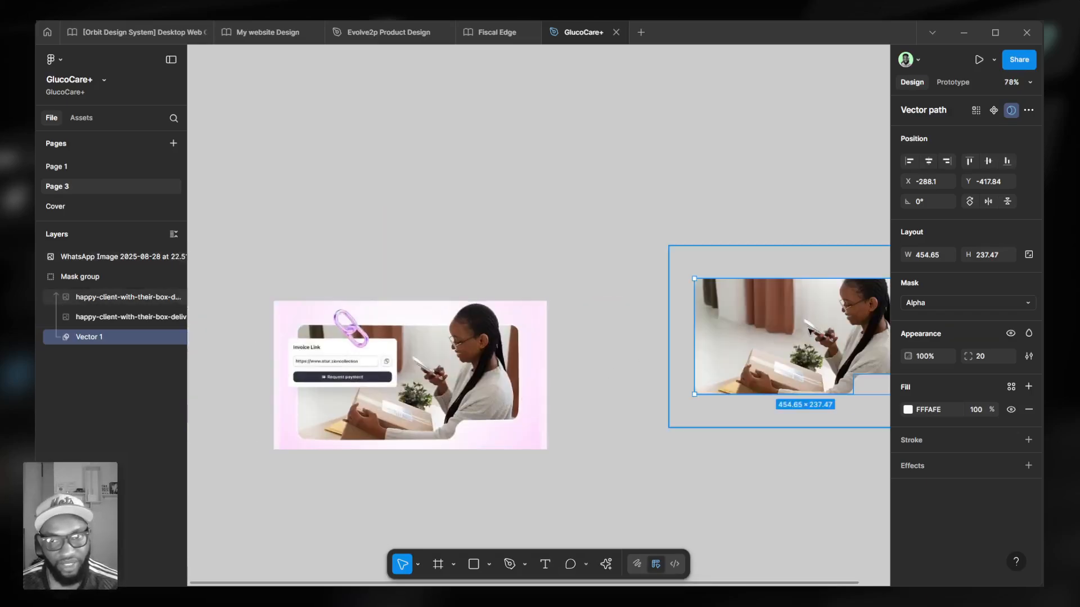
pyautogui.hscroll(3, 810, 331)
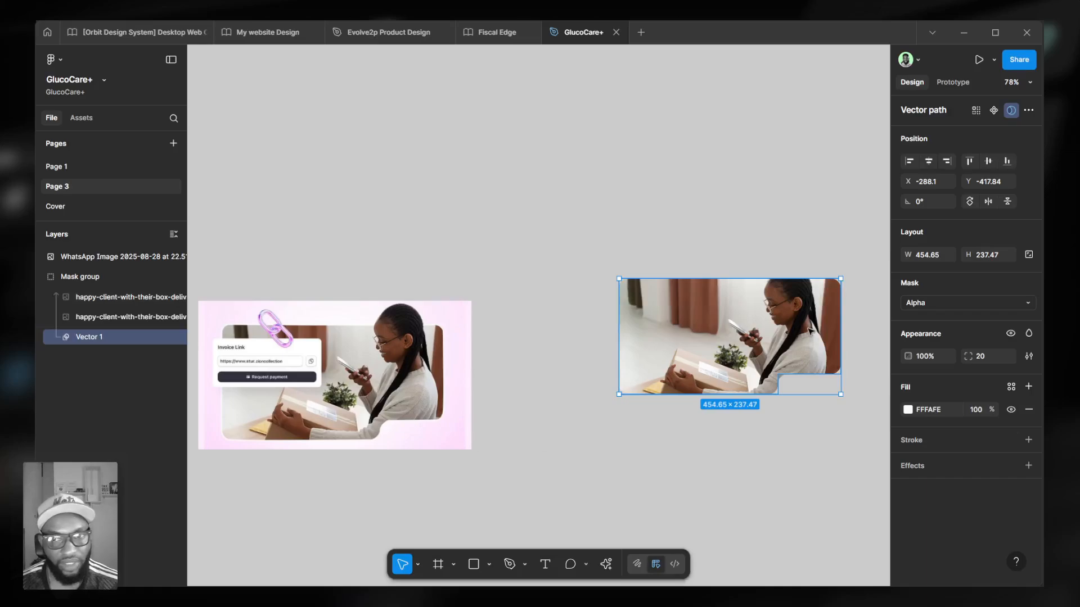
pyautogui.scroll(4, 861, 310)
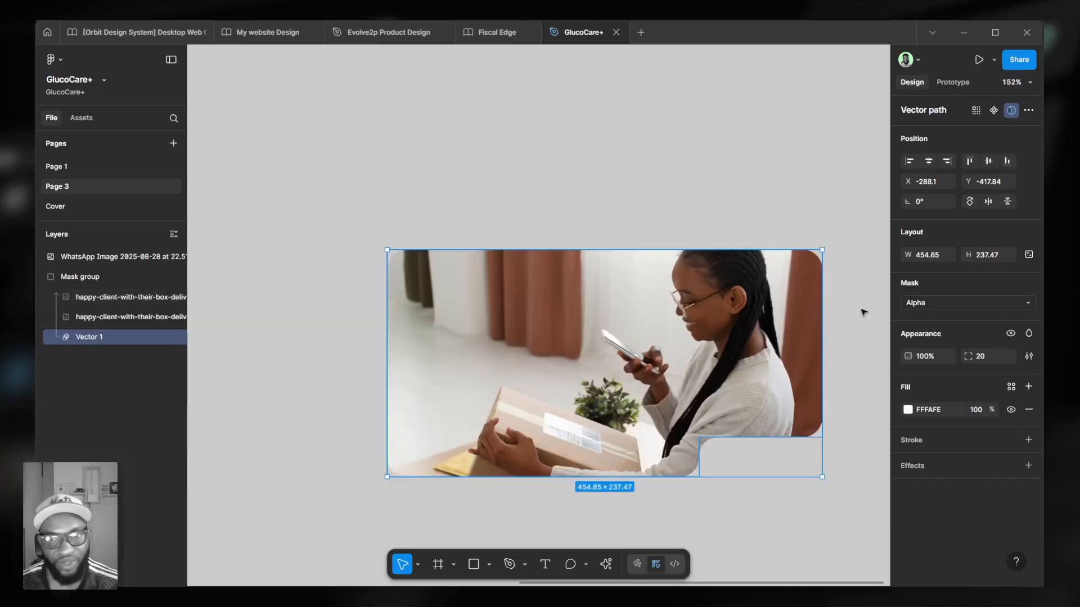
pyautogui.click(115, 299)
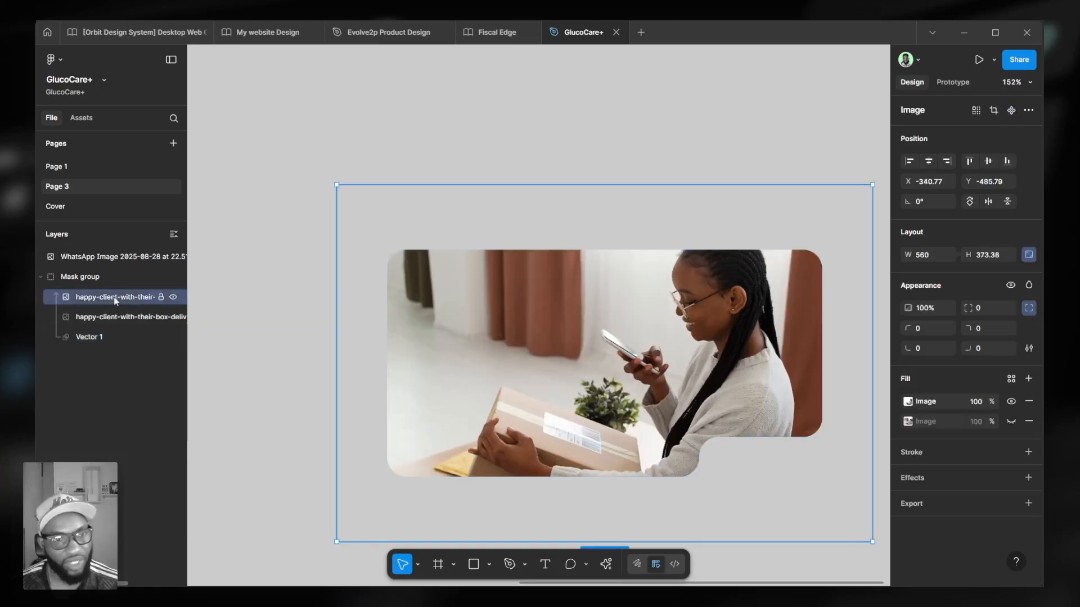
pyautogui.moveTo(115, 299); pyautogui.dragTo(105, 270)
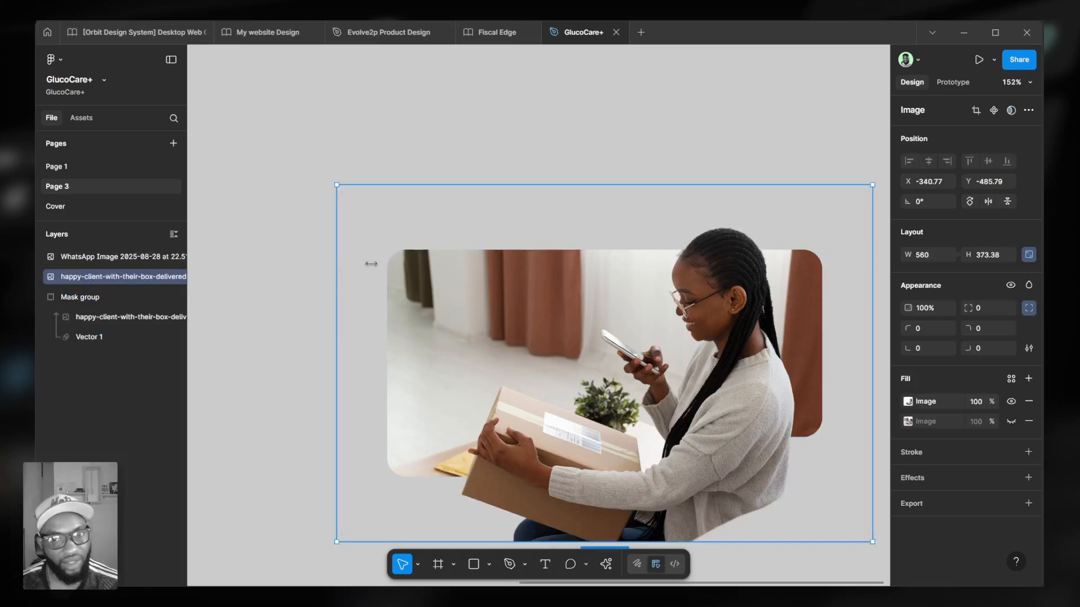
pyautogui.scroll(-2, 370, 264)
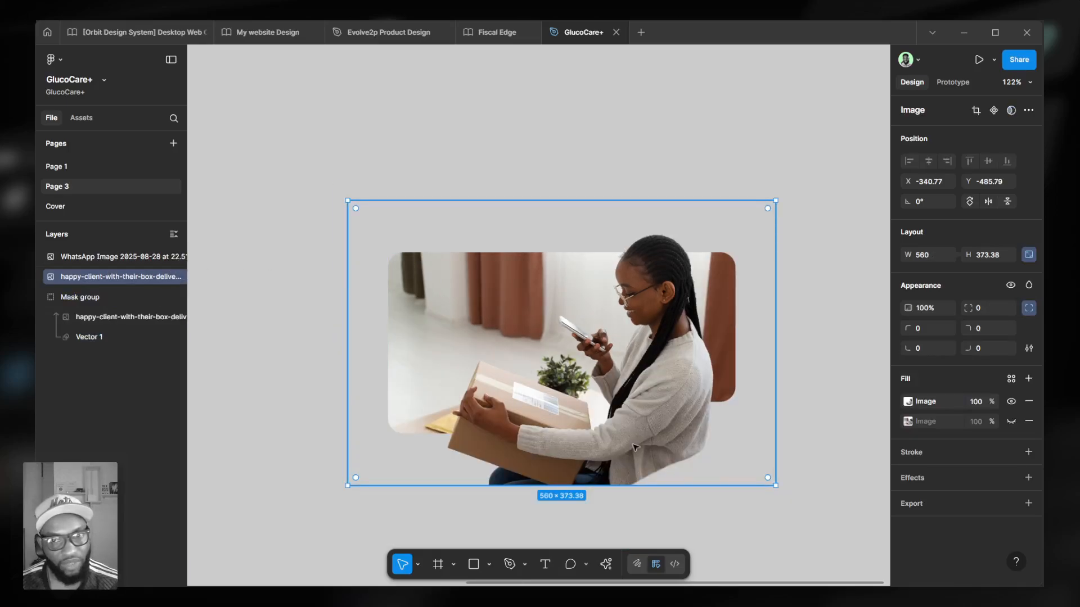
# Undo the cut-out's layer move and the masking, bring the notched shape back to the front and select it
pyautogui.hotkey('ctrl', 'z')
pyautogui.hotkey('ctrl', 'z')
pyautogui.hotkey('ctrl', 'z')
pyautogui.hotkey('ctrl', 'z')
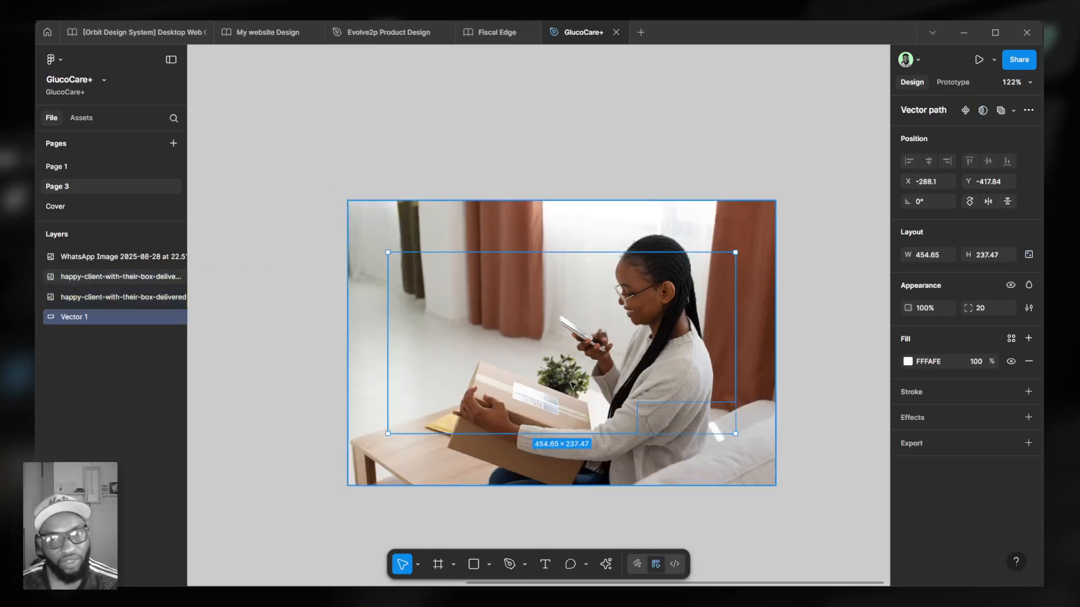
pyautogui.scroll(-2, 571, 384)
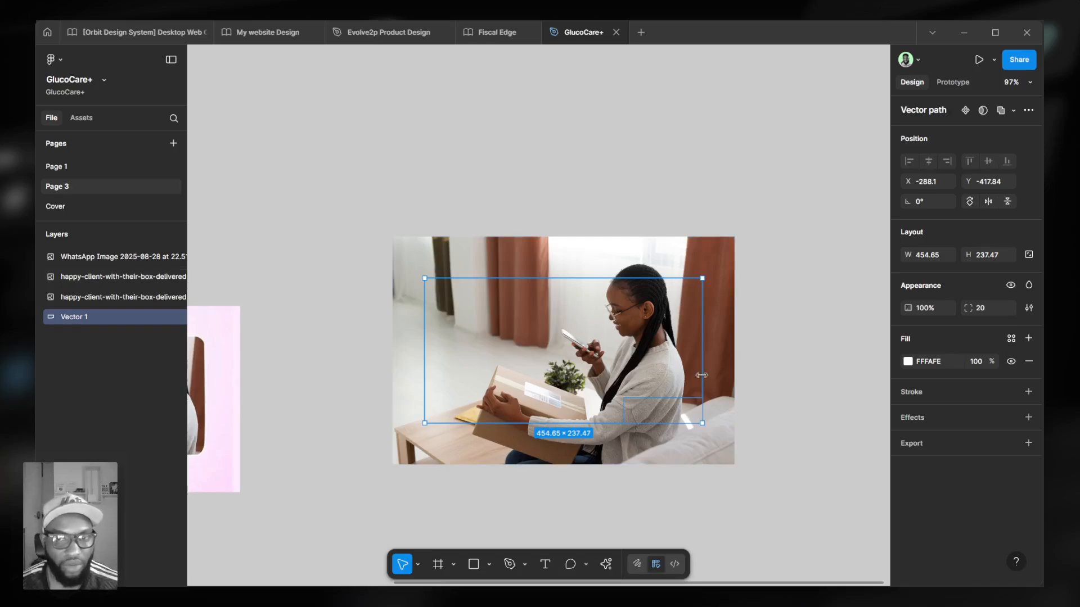
pyautogui.hotkey('ctrl', 'shift', ']')
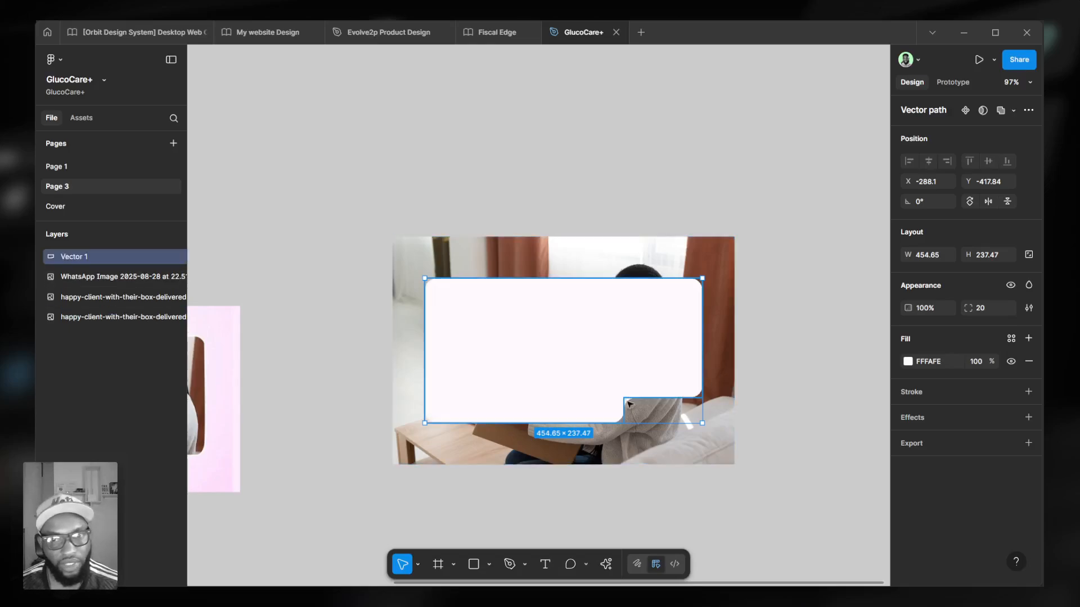
pyautogui.click(641, 489)
pyautogui.click(580, 385)
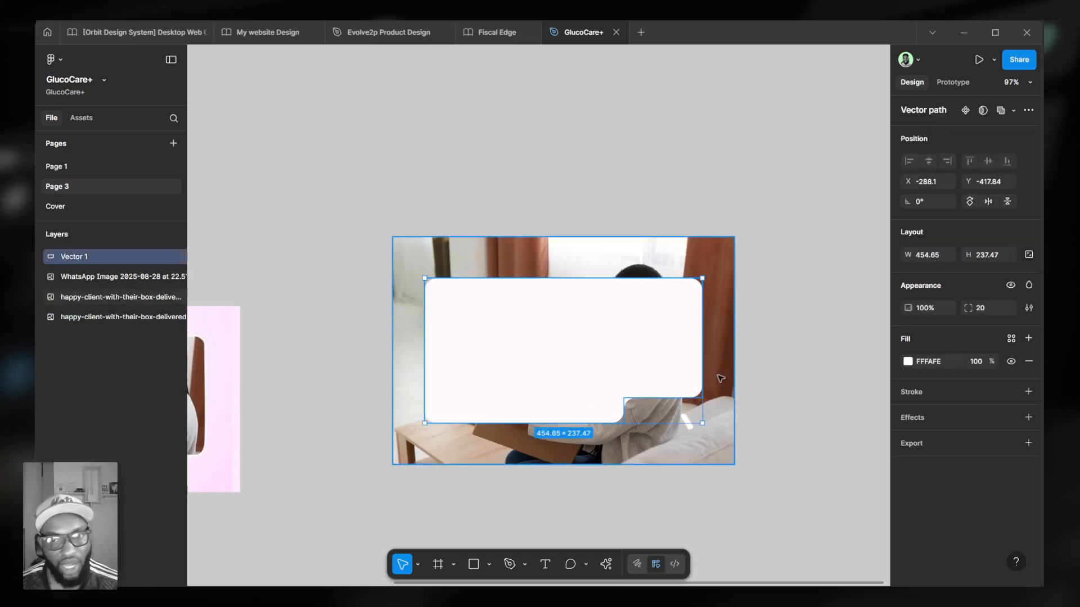
# Duplicate the notched shape and stack both copies at the same position over the photo, leaving the top of the woman's head exposed
pyautogui.hscroll(3, 642, 371)
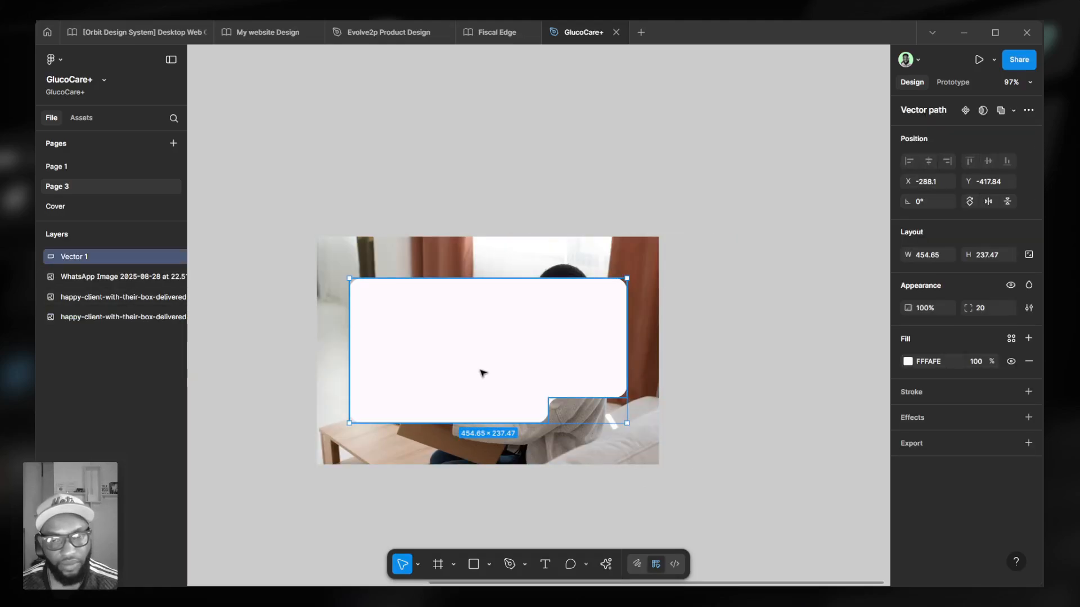
pyautogui.scroll(-3, 484, 364)
pyautogui.moveTo(465, 362); pyautogui.dragTo(698, 351)
pyautogui.hotkey('ctrl', 'd')
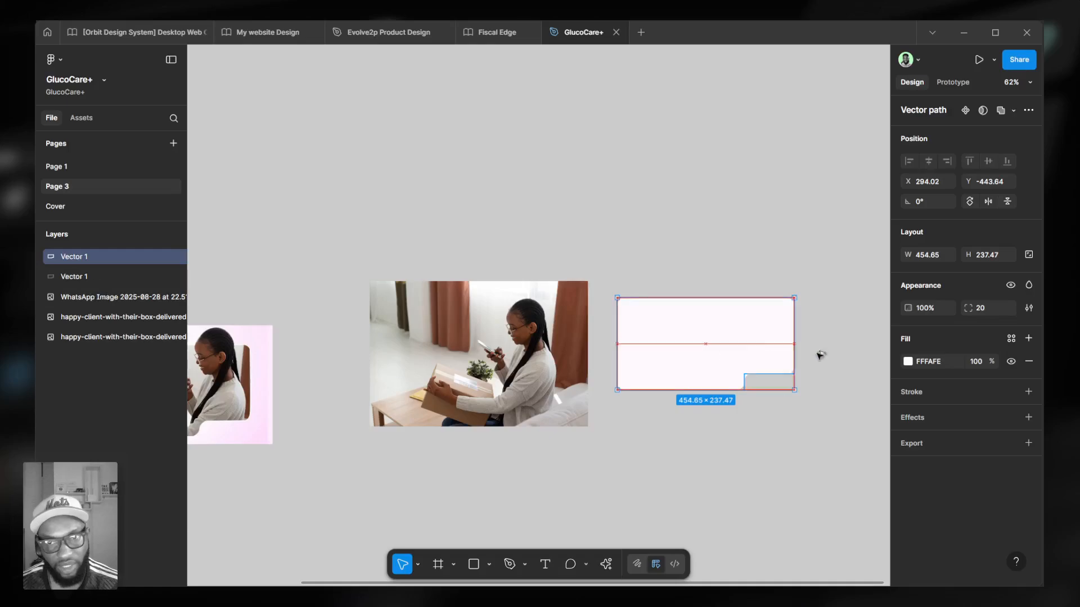
pyautogui.moveTo(820, 355); pyautogui.dragTo(869, 346)
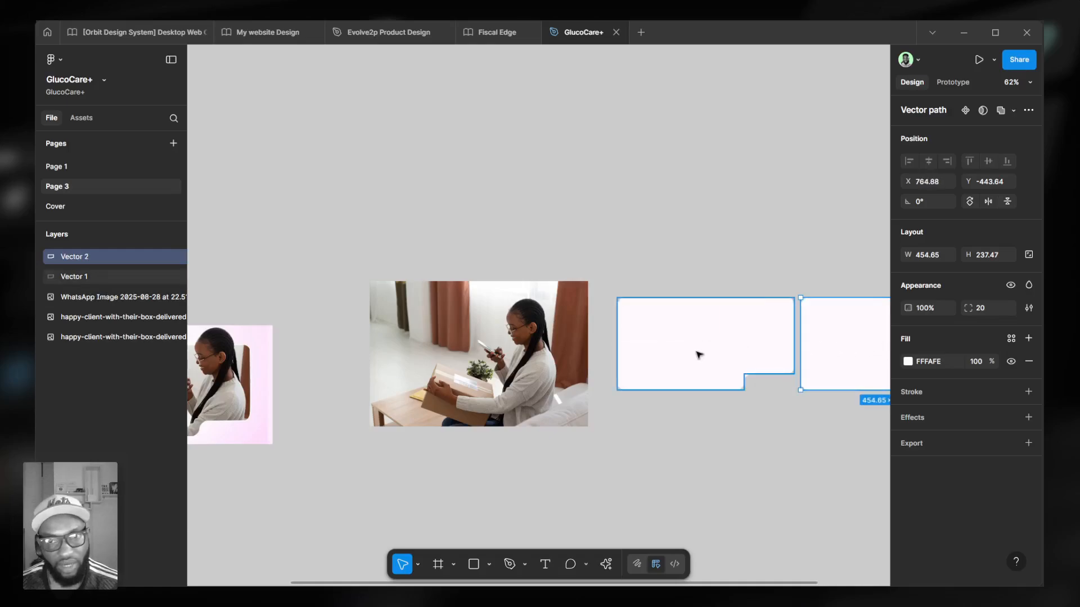
pyautogui.moveTo(699, 354); pyautogui.dragTo(504, 360)
pyautogui.moveTo(841, 338); pyautogui.dragTo(439, 347)
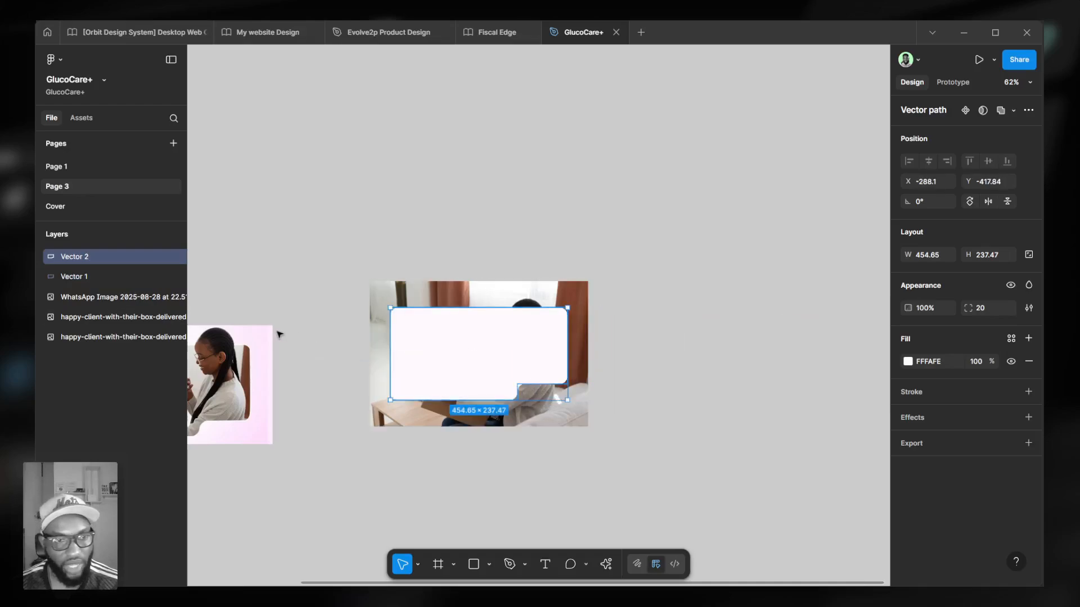
# Move both notched shapes in the layer order so they sit beneath the cut-out image and above the base photo
pyautogui.click(101, 274)
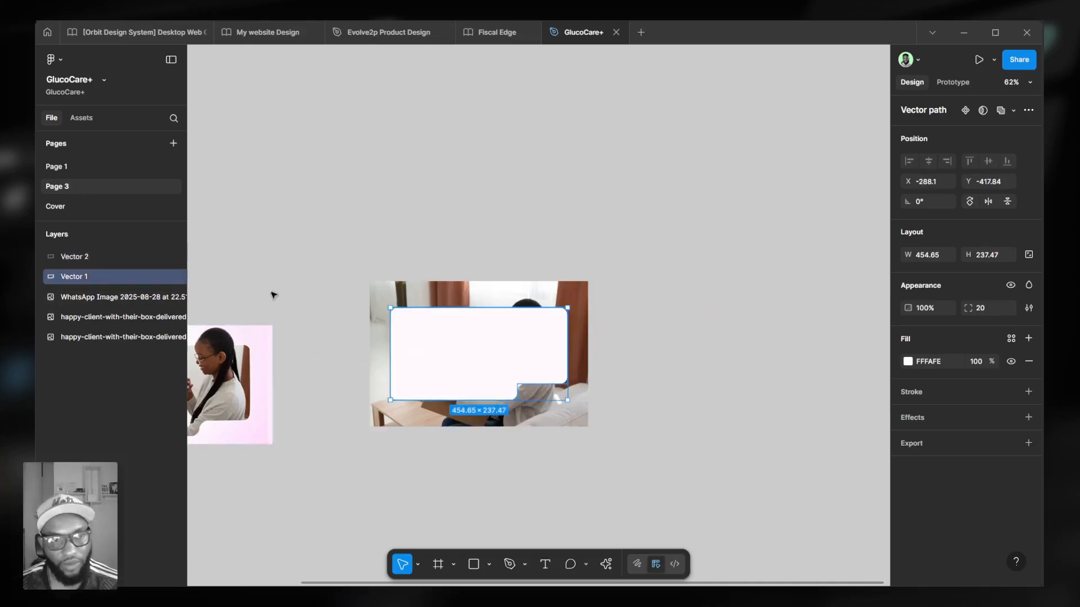
pyautogui.keyDown('shift'); pyautogui.click(103, 256); pyautogui.keyUp('shift')
pyautogui.moveTo(102, 270); pyautogui.dragTo(112, 328)
pyautogui.scroll(5, 501, 330)
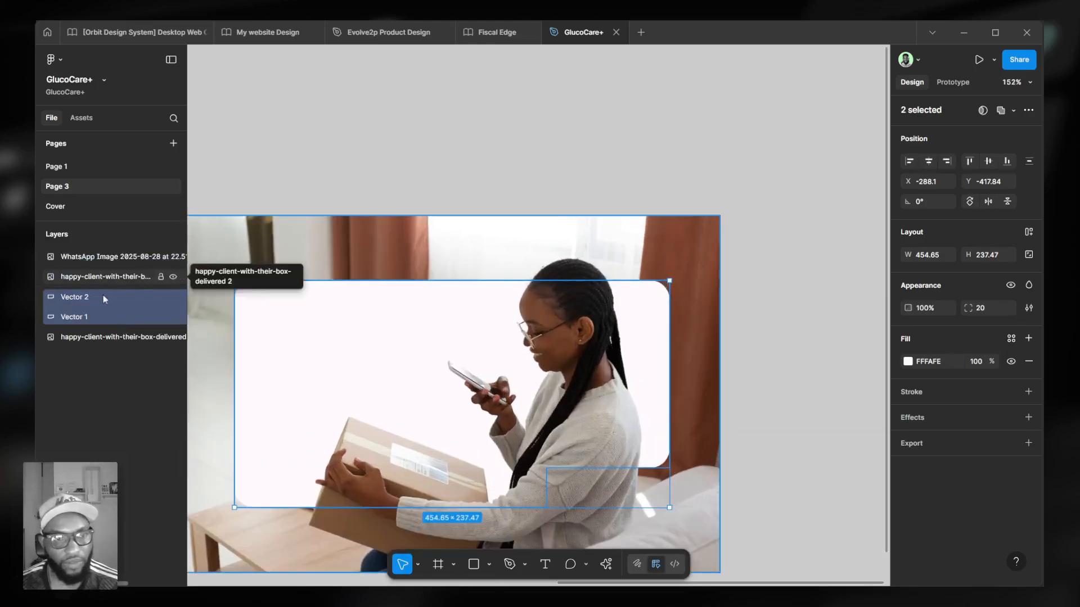
# Try moving the cut-out and the upper notched shape together off the photo, and undo the move
pyautogui.click(90, 301)
pyautogui.keyDown('shift'); pyautogui.click(102, 279); pyautogui.keyUp('shift')
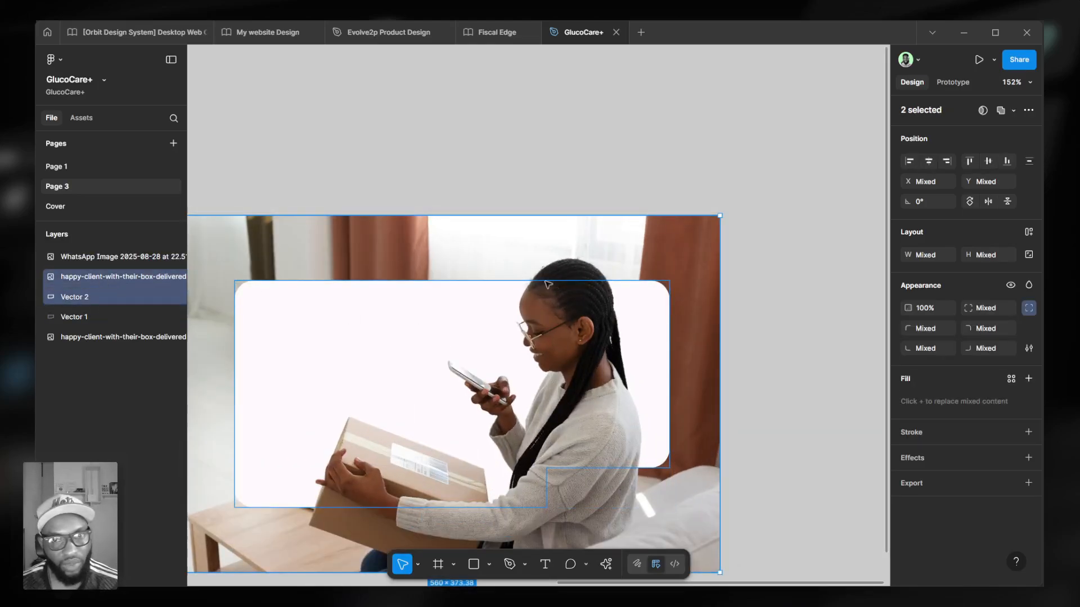
pyautogui.scroll(-4, 548, 285)
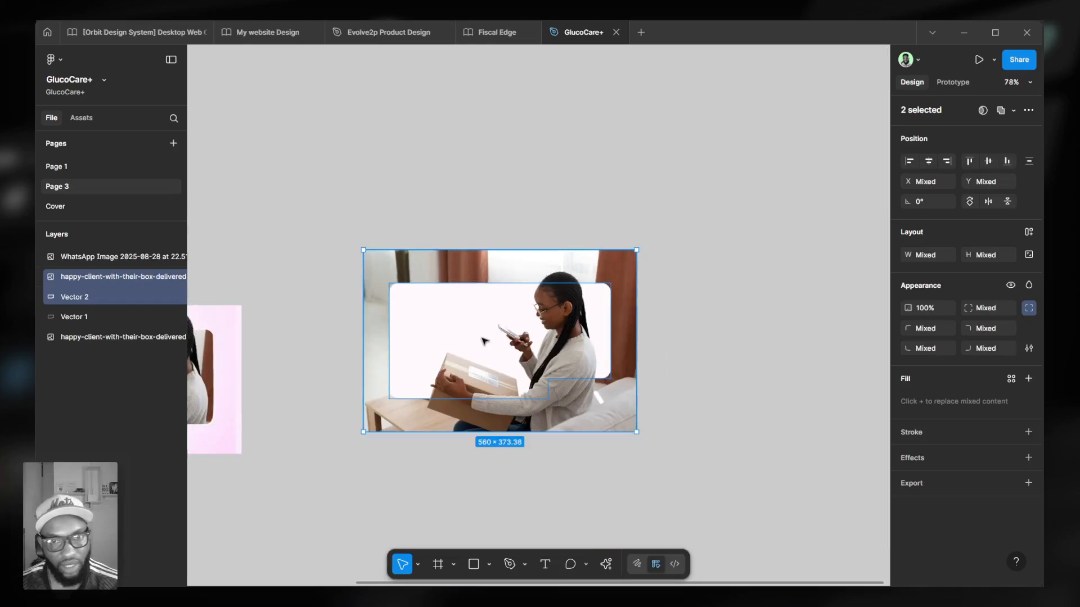
pyautogui.moveTo(485, 341); pyautogui.dragTo(782, 366)
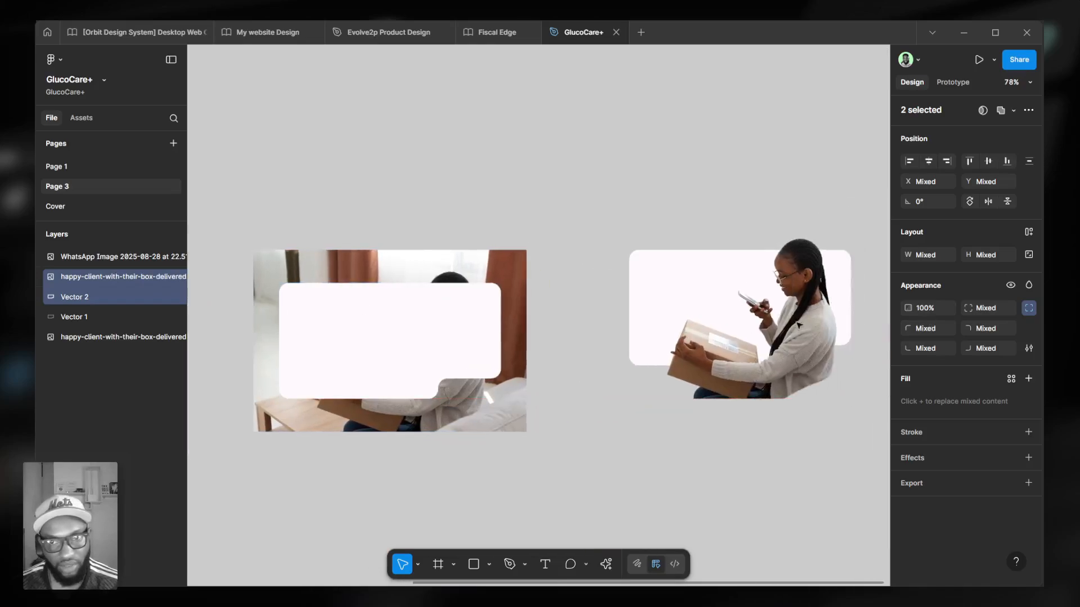
pyautogui.hotkey('ctrl', 'z')
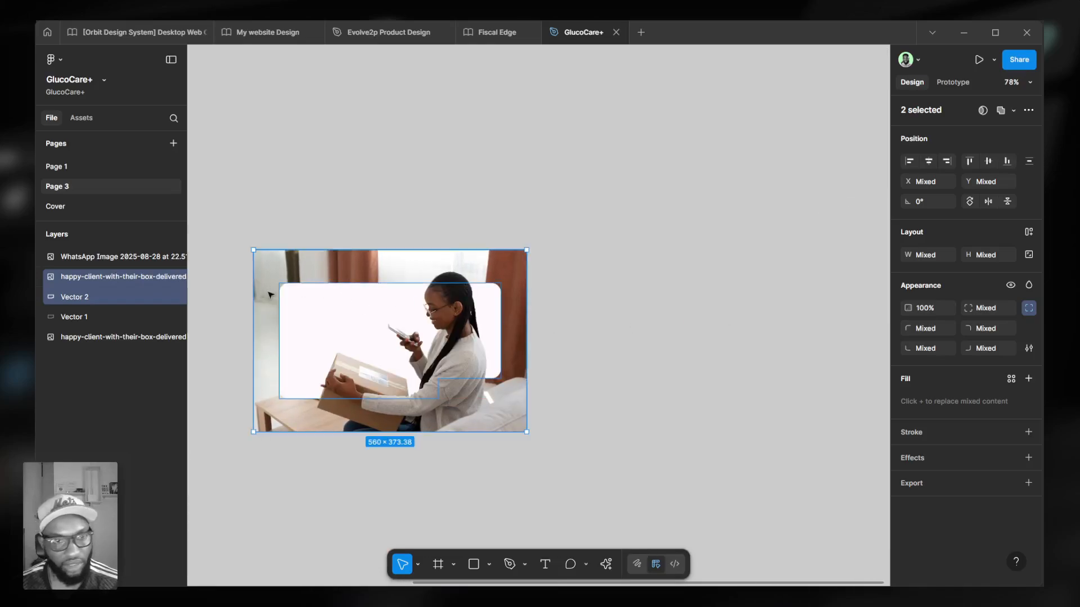
pyautogui.click(98, 312)
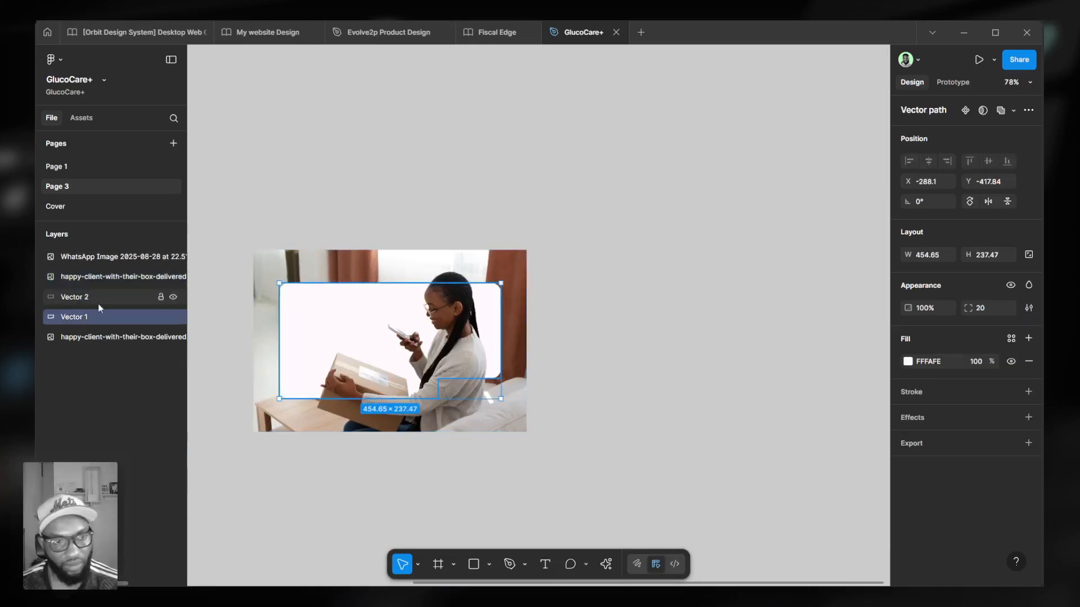
pyautogui.keyDown('shift'); pyautogui.click(110, 258); pyautogui.keyUp('shift')
pyautogui.click(707, 260)
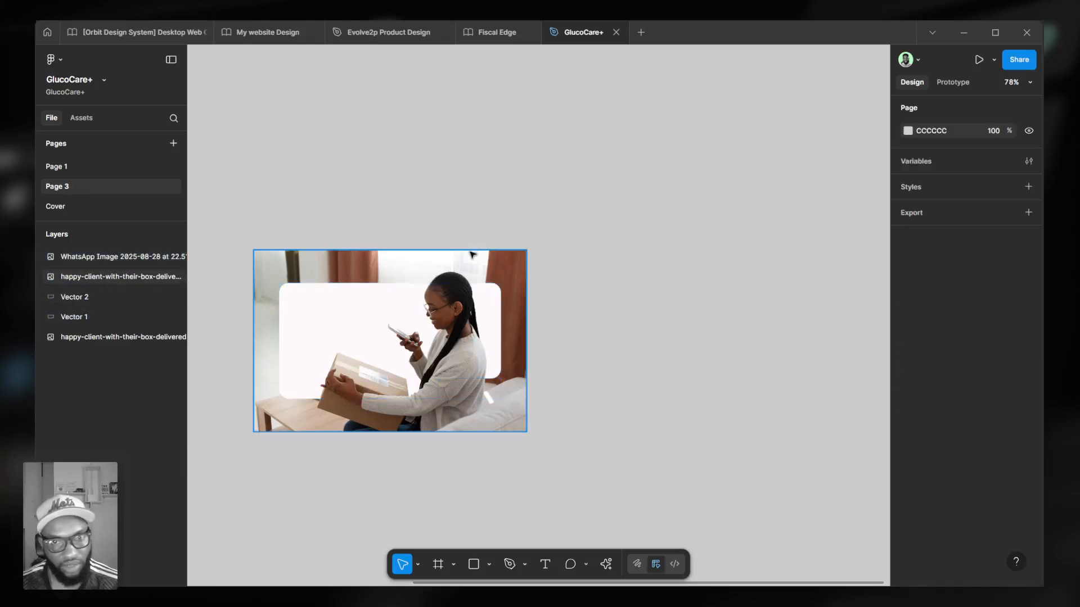
# Move the cut-out image of the woman off the photo onto the empty canvas beside it
pyautogui.click(472, 256)
pyautogui.moveTo(444, 263); pyautogui.dragTo(715, 263)
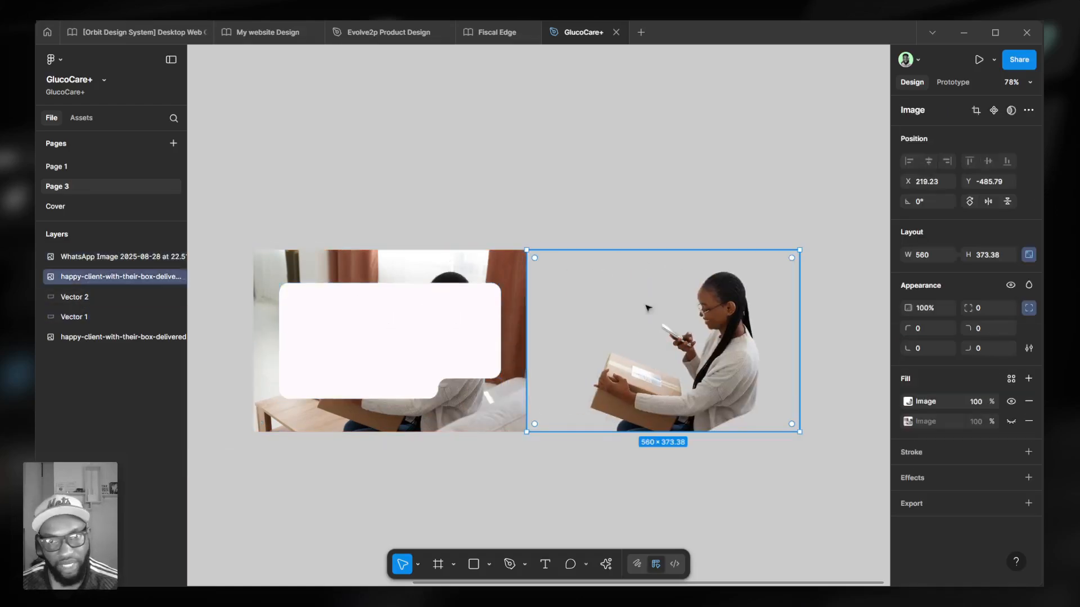
pyautogui.click(434, 408)
pyautogui.moveTo(487, 415); pyautogui.dragTo(484, 506)
pyautogui.hotkey('ctrl', 'z')
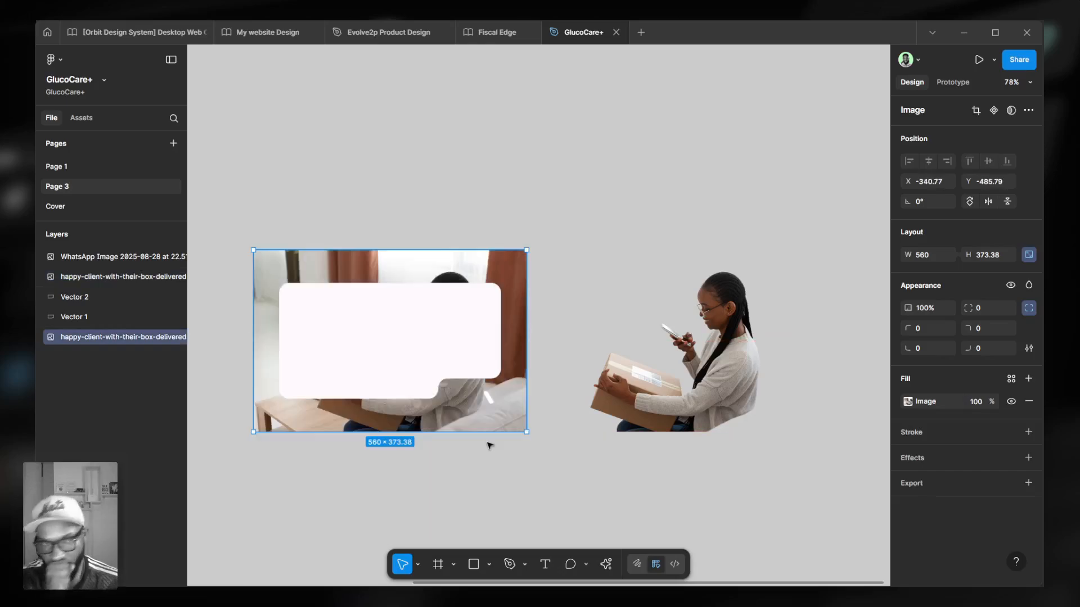
# Bring the base photo layer above both notched shapes and mask it with Vector 2
pyautogui.click(378, 374)
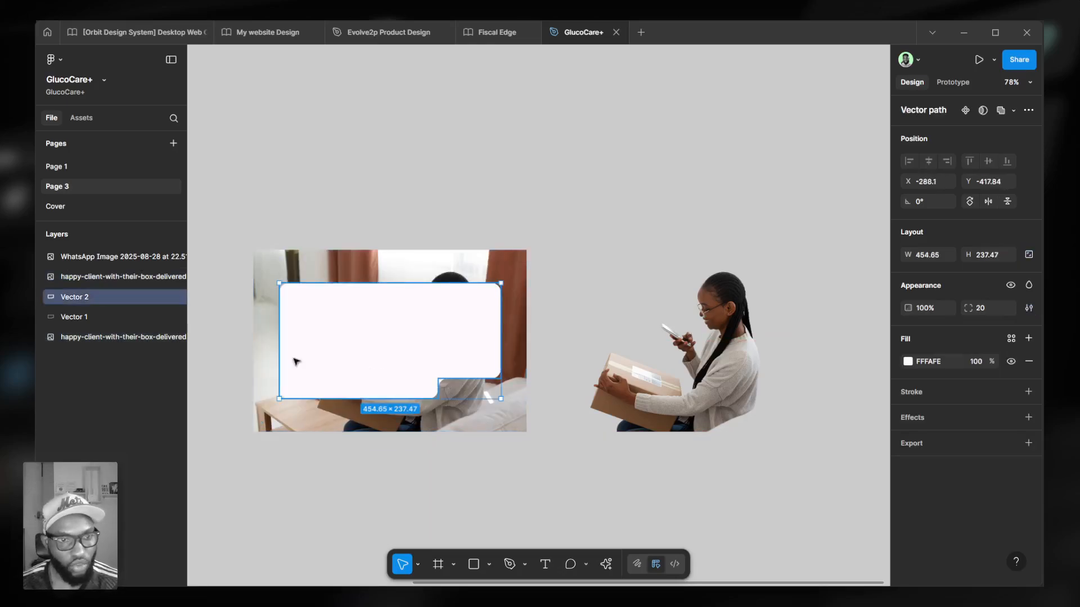
pyautogui.click(73, 319)
pyautogui.moveTo(133, 340); pyautogui.dragTo(102, 295)
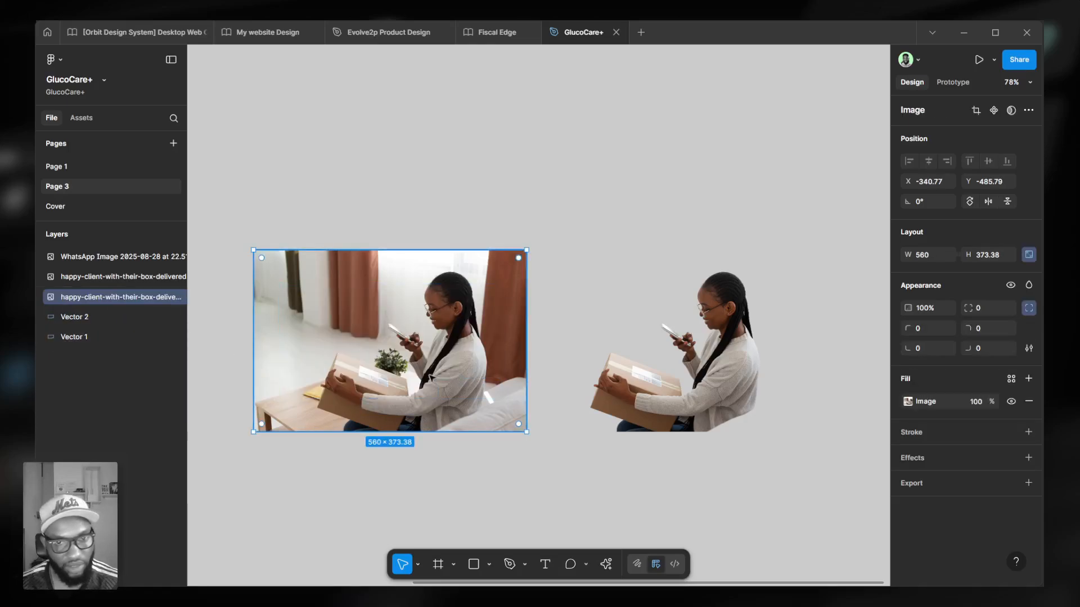
pyautogui.keyDown('shift'); pyautogui.click(91, 320); pyautogui.keyUp('shift')
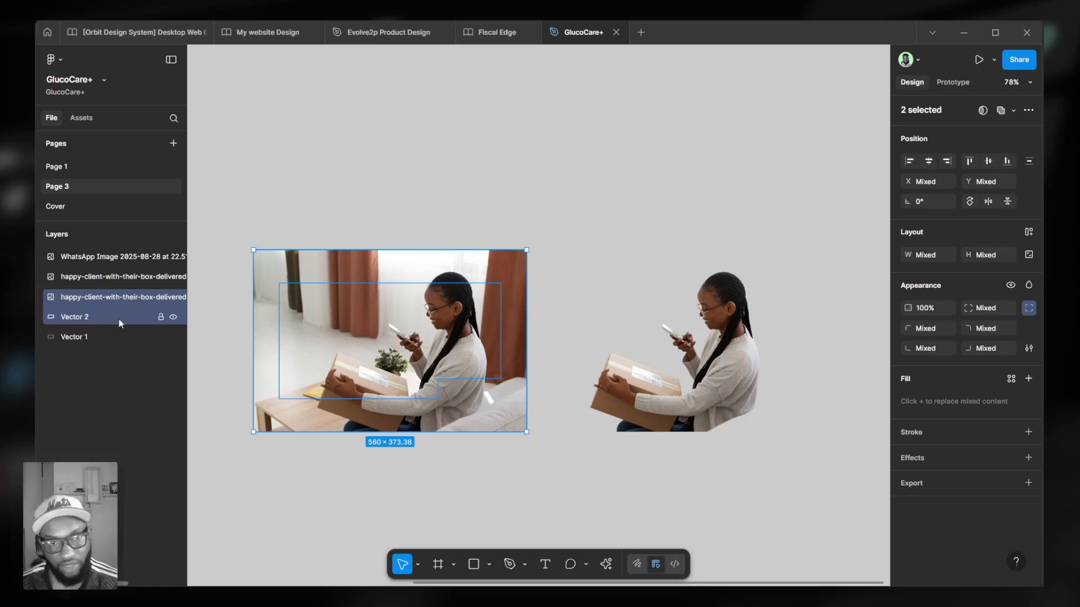
pyautogui.hotkey('ctrl', 'alt', 'm')
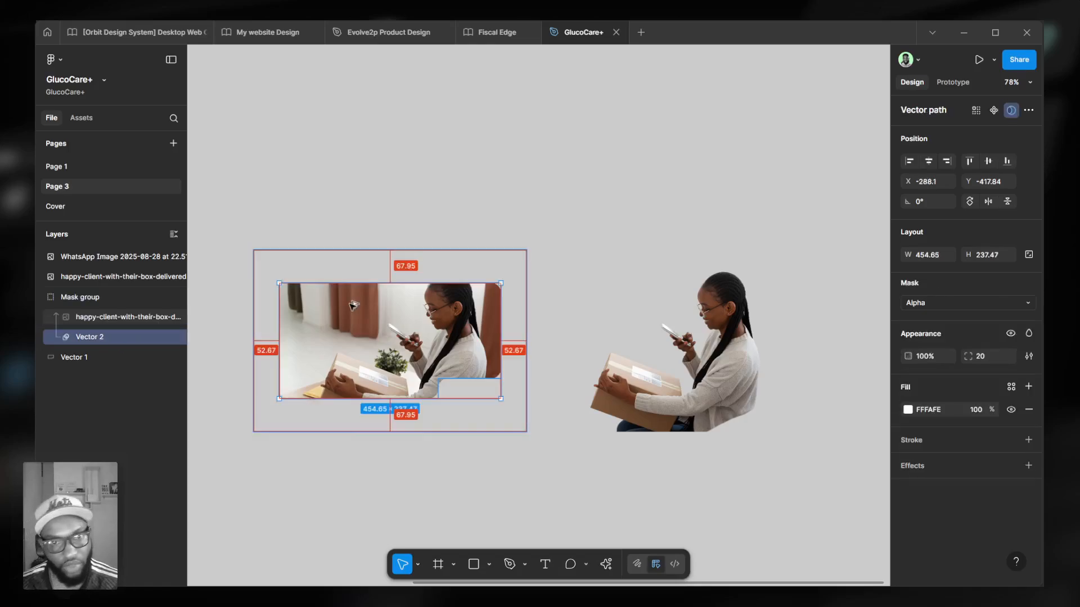
# Place the cut-out back over the masked photo and align the two images by their horizontal and vertical centers
pyautogui.moveTo(718, 375); pyautogui.dragTo(409, 350)
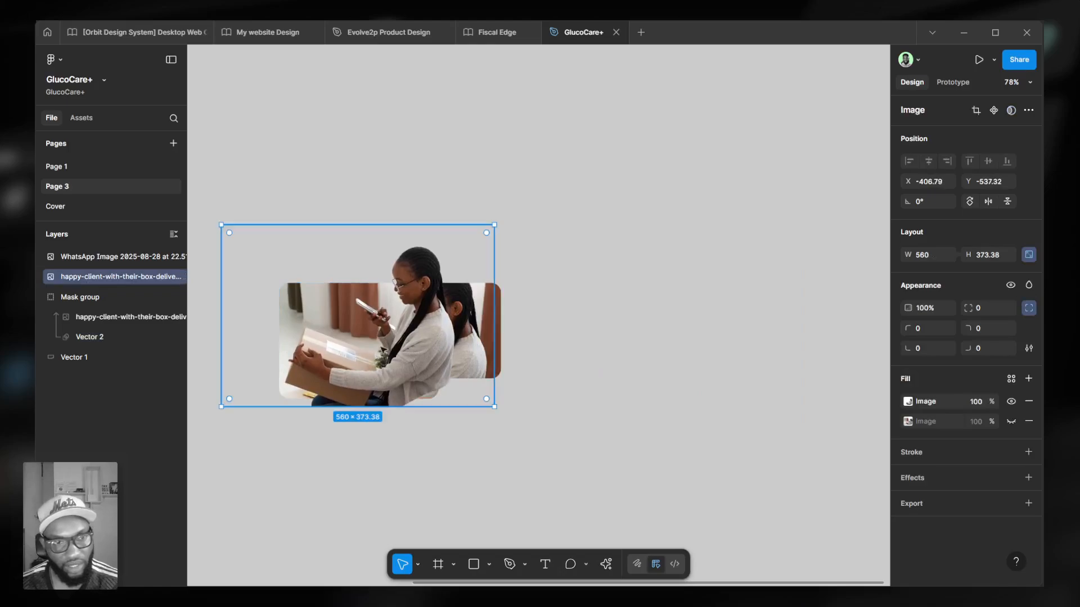
pyautogui.keyDown('shift'); pyautogui.click(101, 319); pyautogui.keyUp('shift')
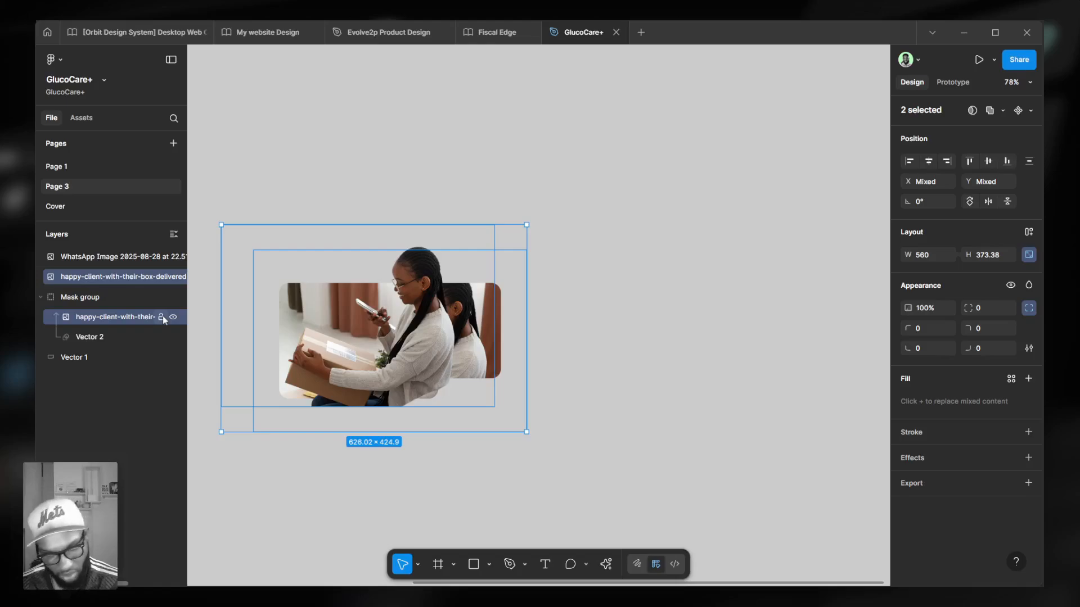
pyautogui.hotkey('alt', 'v')
pyautogui.hotkey('alt', 'h')
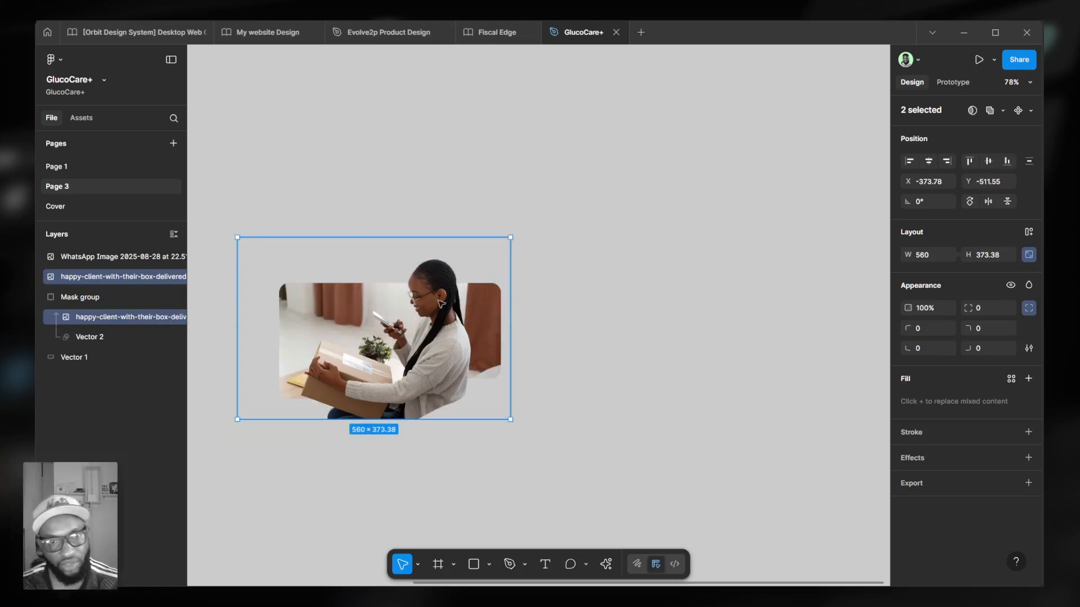
pyautogui.scroll(5, 319, 284)
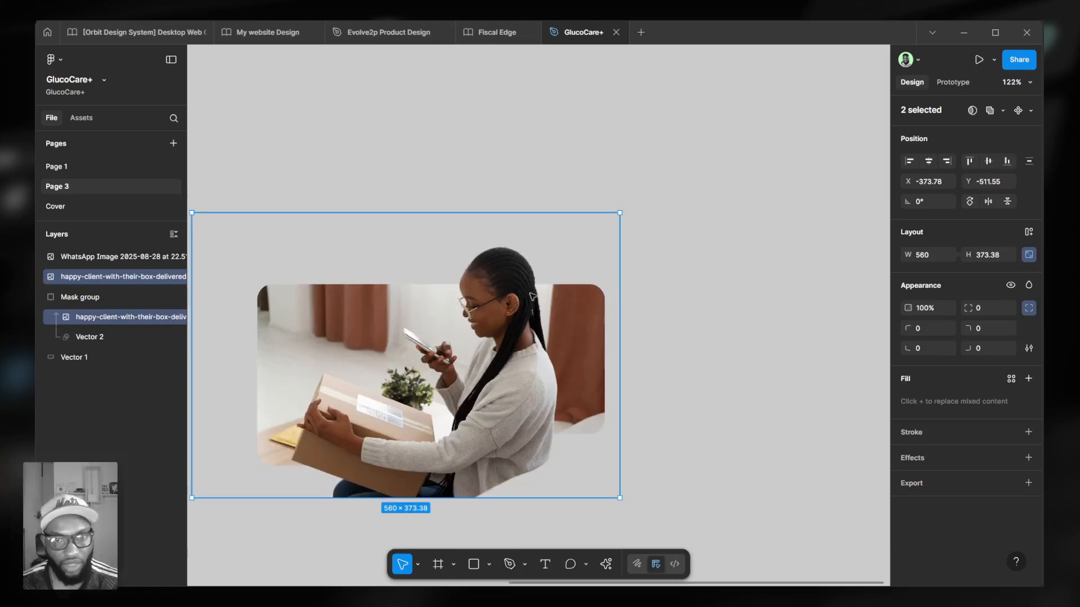
pyautogui.click(766, 309)
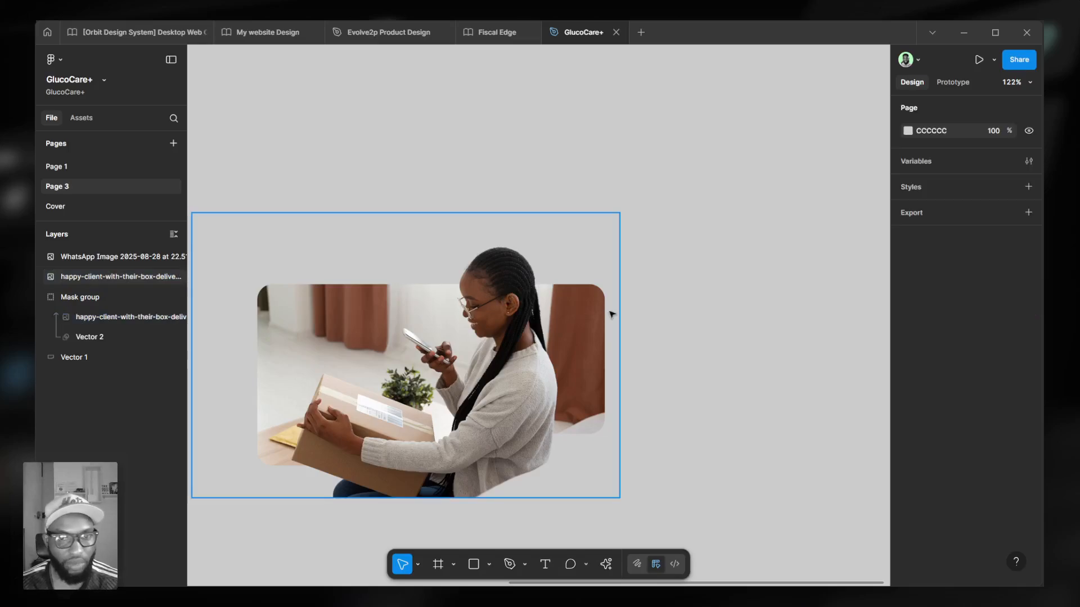
# Try moving the mask group off to the side of the cut-out, and undo the move
pyautogui.scroll(-5, 609, 311)
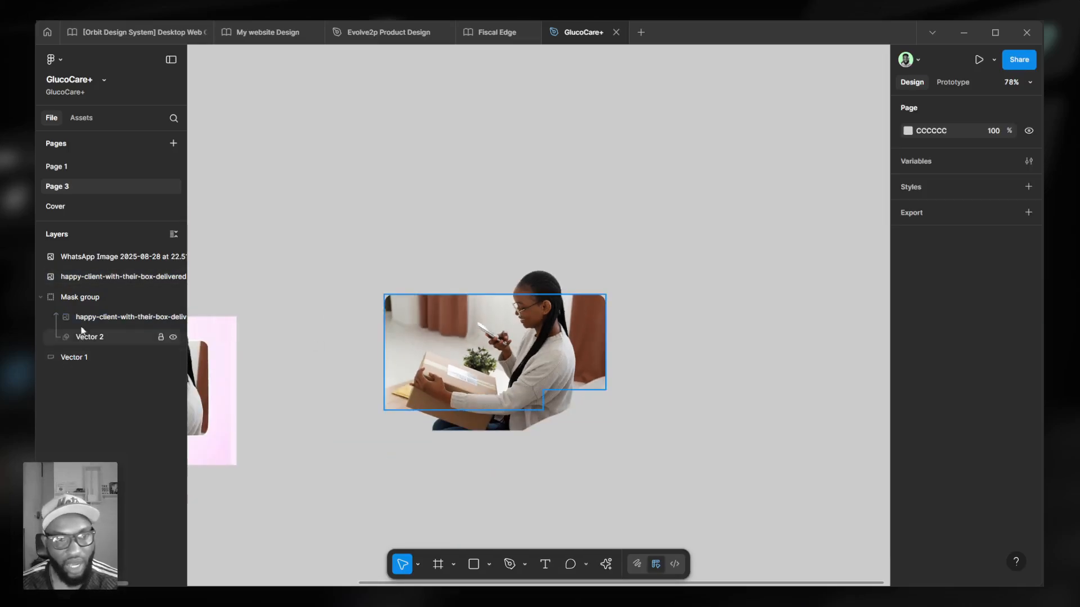
pyautogui.click(87, 305)
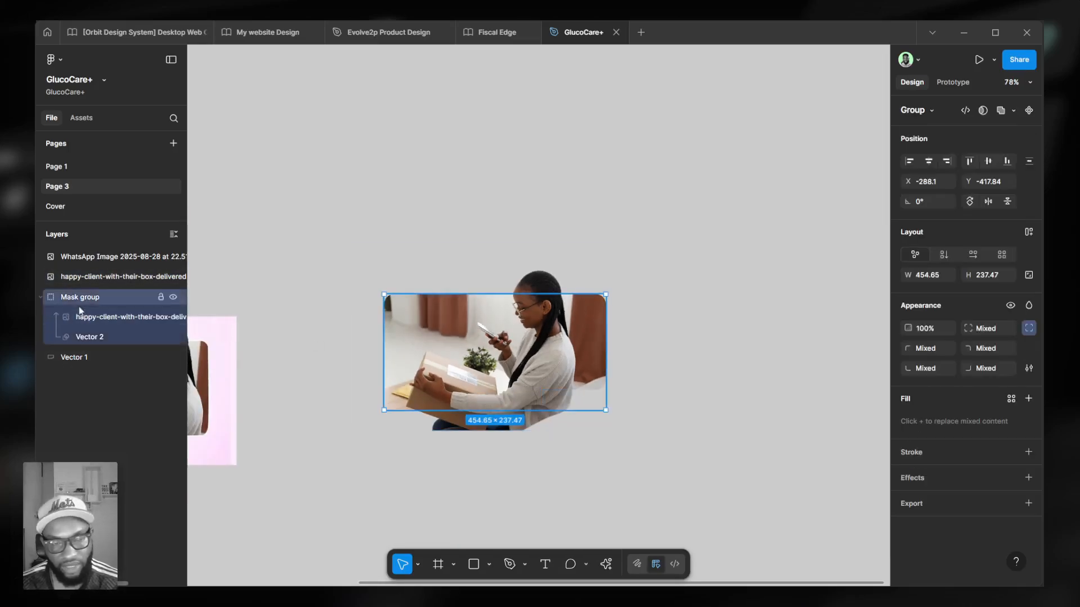
pyautogui.moveTo(440, 314); pyautogui.dragTo(723, 313)
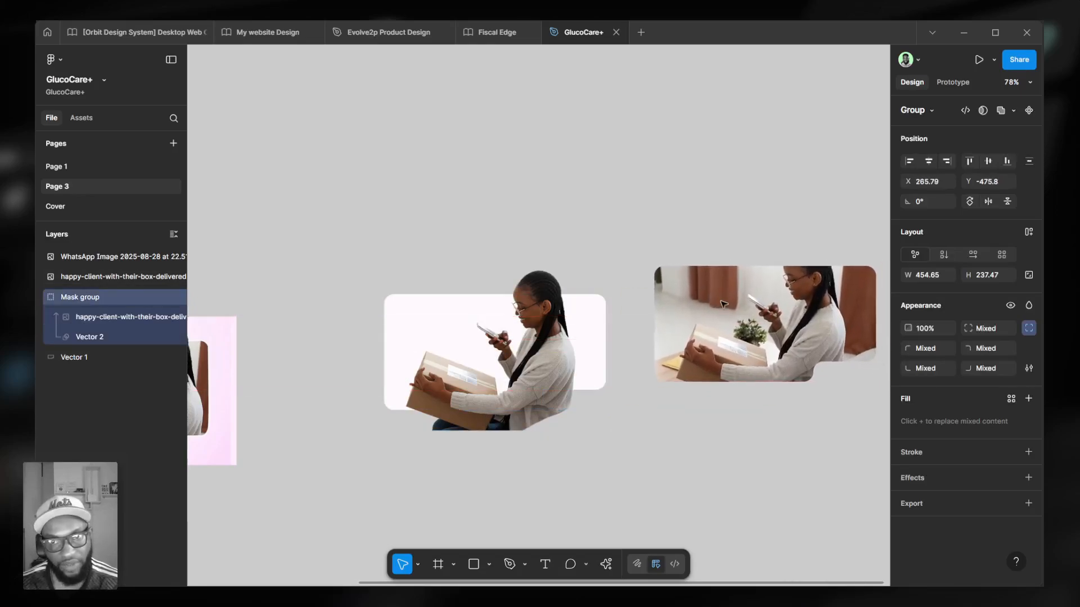
pyautogui.hotkey('ctrl', 'z')
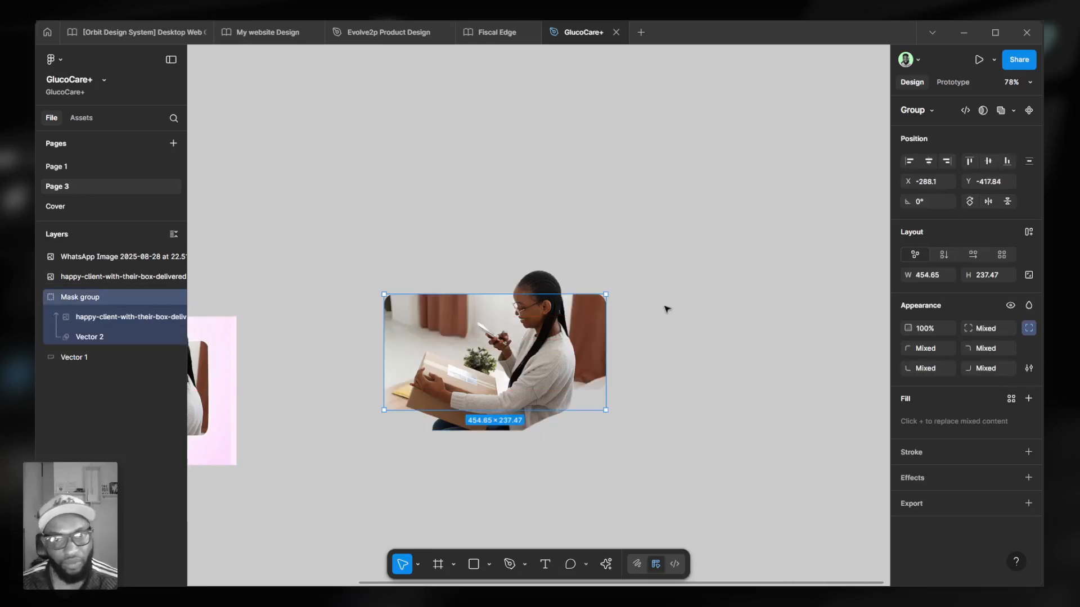
# Mask the cut-out image and the existing mask group together with the remaining notched shape, Vector 1
pyautogui.keyDown('shift'); pyautogui.click(111, 277); pyautogui.keyUp('shift')
pyautogui.keyDown('shift'); pyautogui.click(96, 359); pyautogui.keyUp('shift')
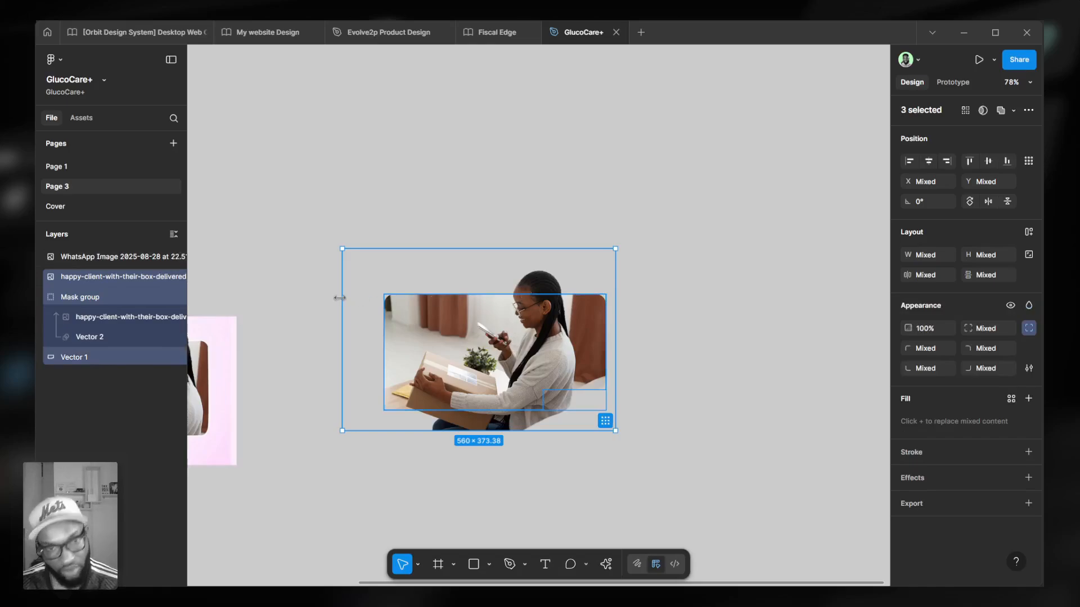
pyautogui.hotkey('ctrl', 'alt', 'm')
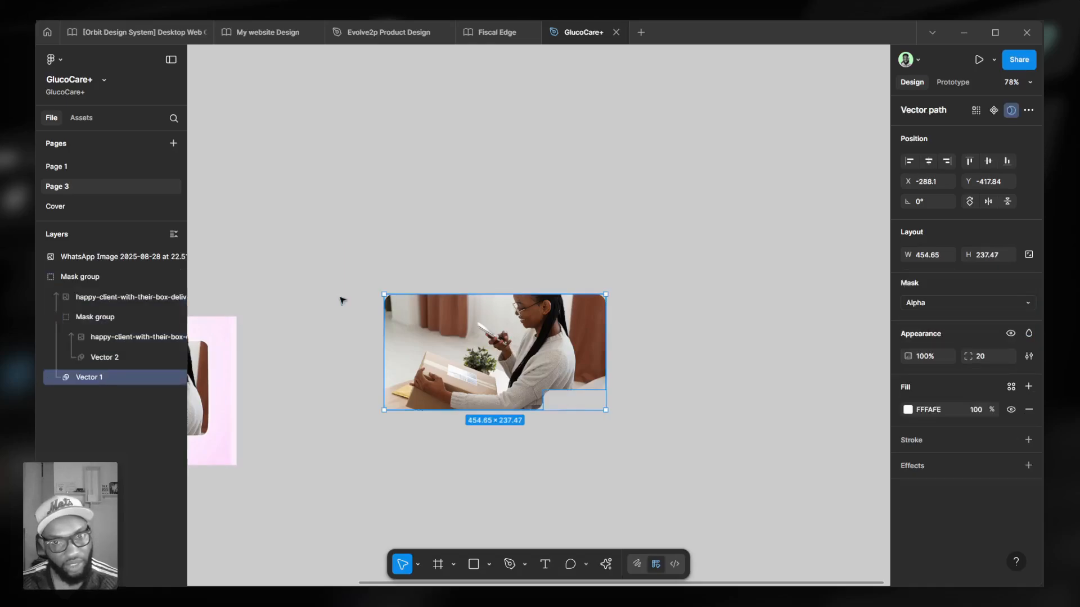
# Edit the Vector 1 mask path and raise its top edge above the woman's head, making the shape about 304 px high
pyautogui.scroll(3, 446, 363)
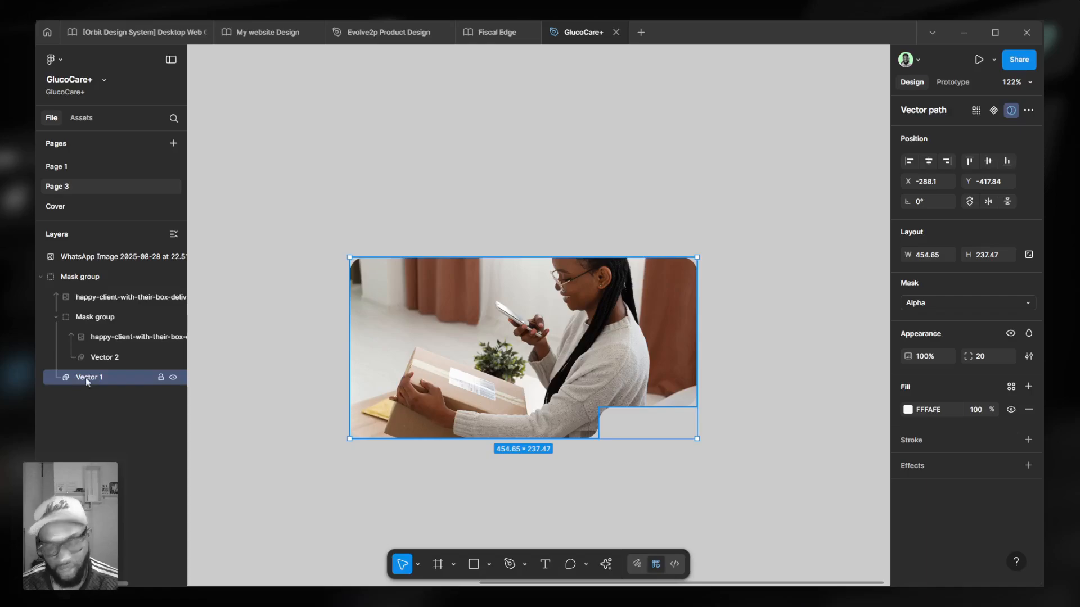
pyautogui.press('Return')
pyautogui.scroll(3, 639, 248)
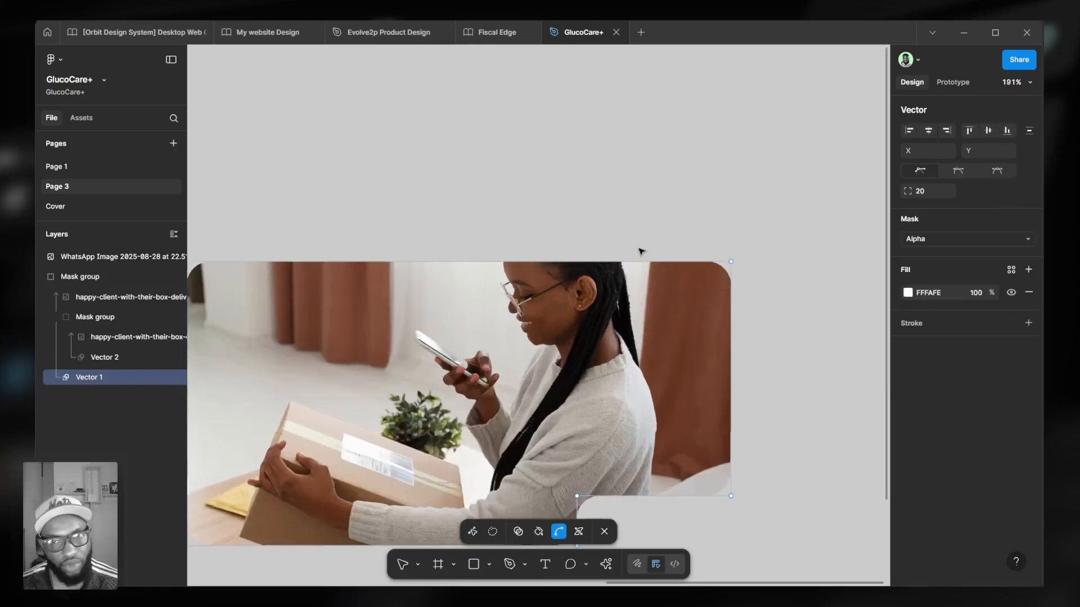
pyautogui.scroll(-2, 650, 275)
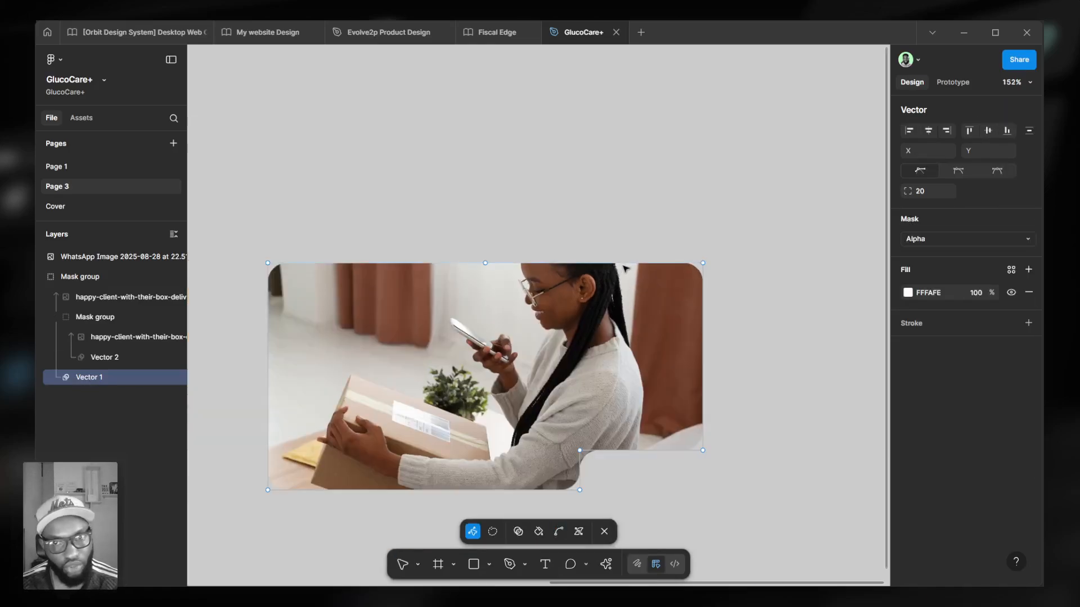
pyautogui.moveTo(626, 266); pyautogui.dragTo(782, 207)
pyautogui.hotkey('ctrl', 'z')
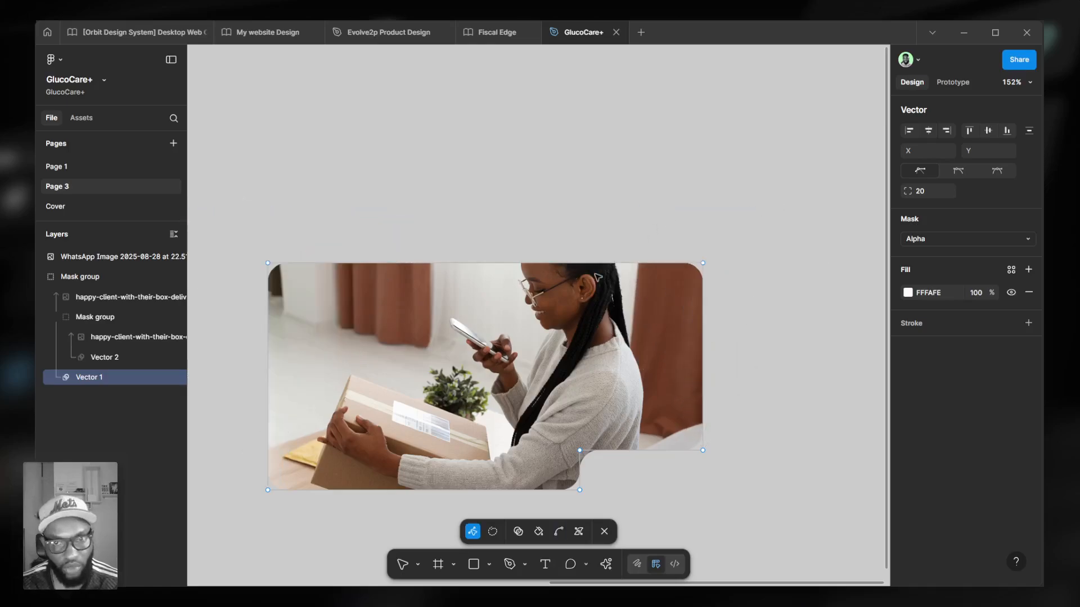
pyautogui.moveTo(639, 263); pyautogui.dragTo(645, 201)
pyautogui.press('Escape')
pyautogui.scroll(-5, 731, 348)
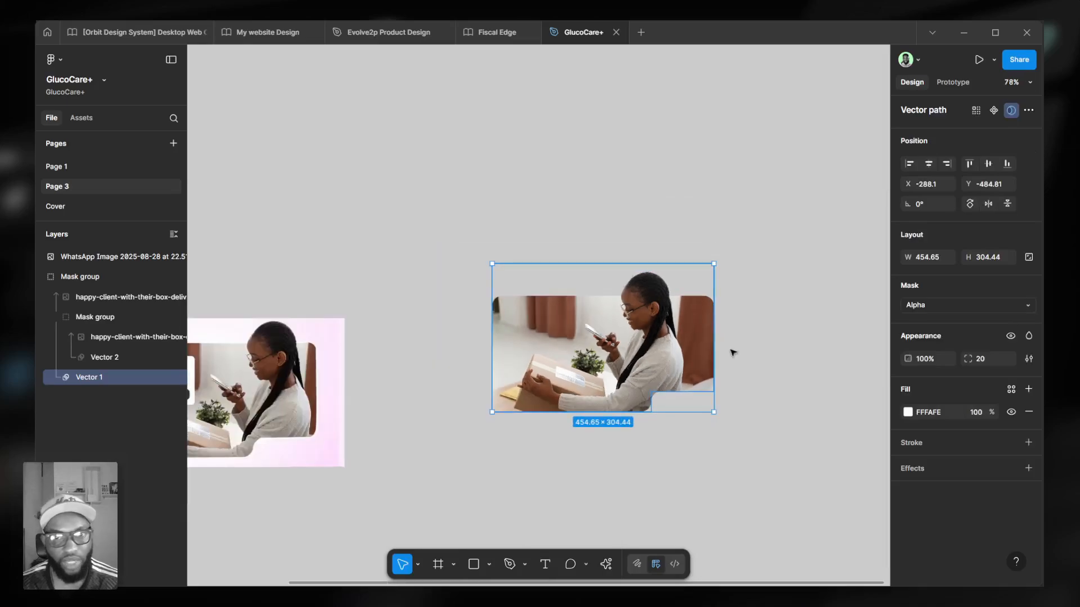
pyautogui.click(773, 353)
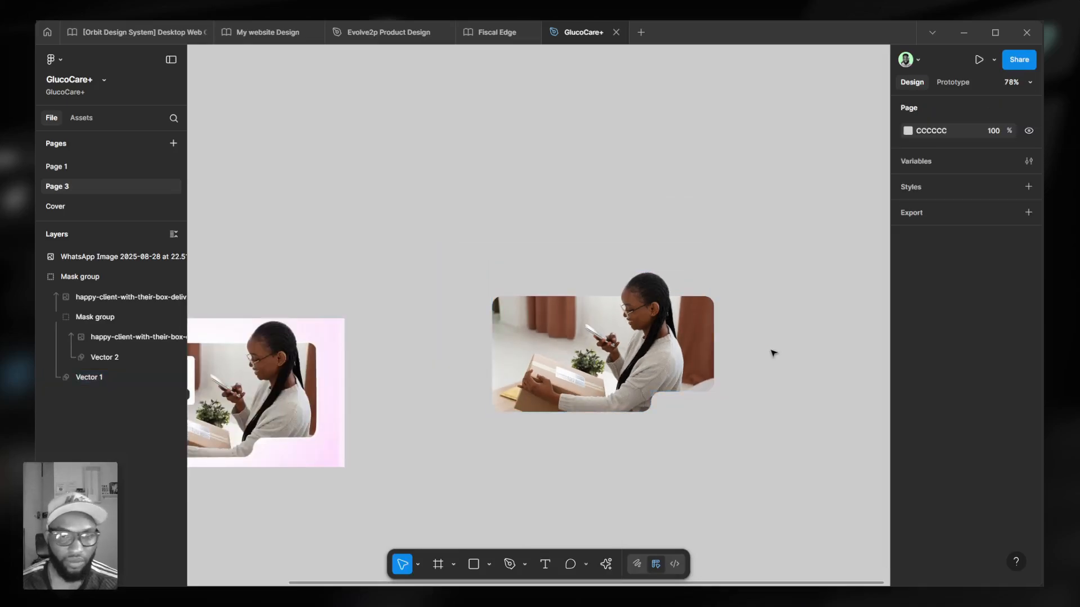
pyautogui.scroll(5, 725, 380)
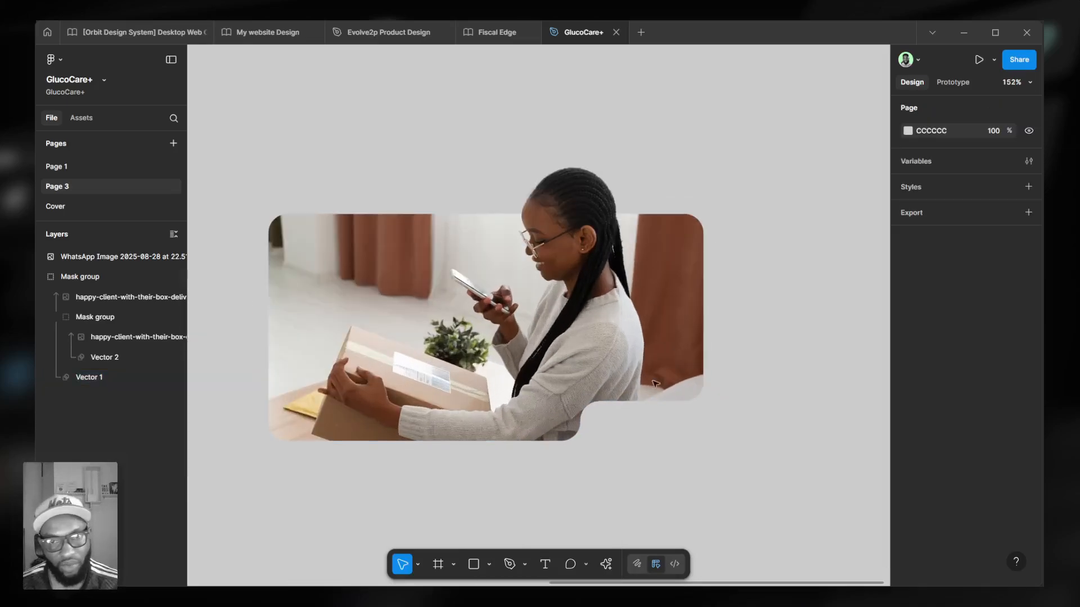
pyautogui.click(395, 257)
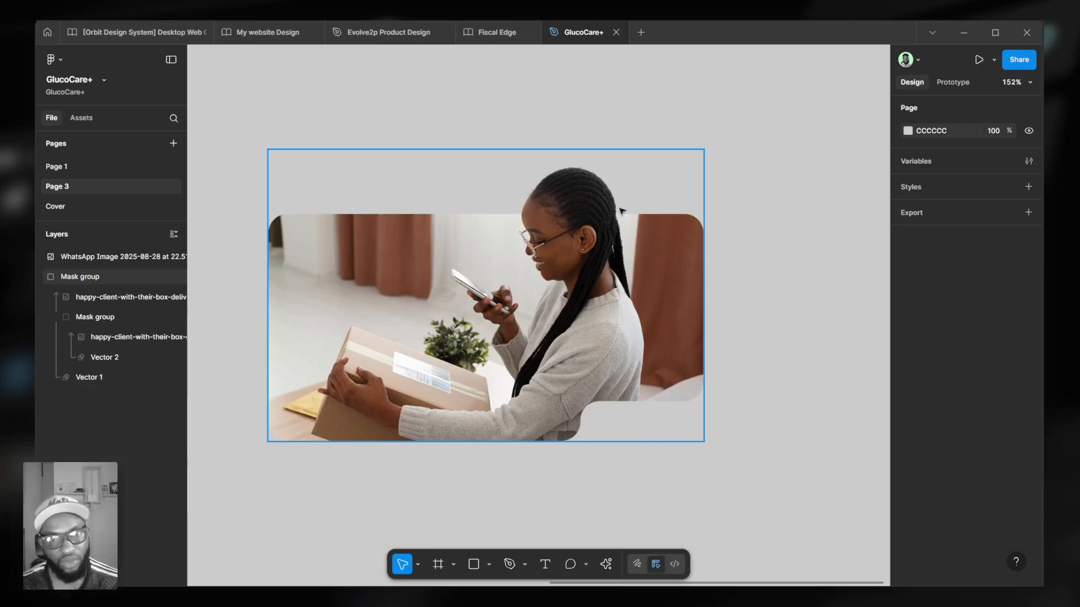
pyautogui.keyDown('ctrl'); pyautogui.scroll(-5, 444, 446); pyautogui.keyUp('ctrl')
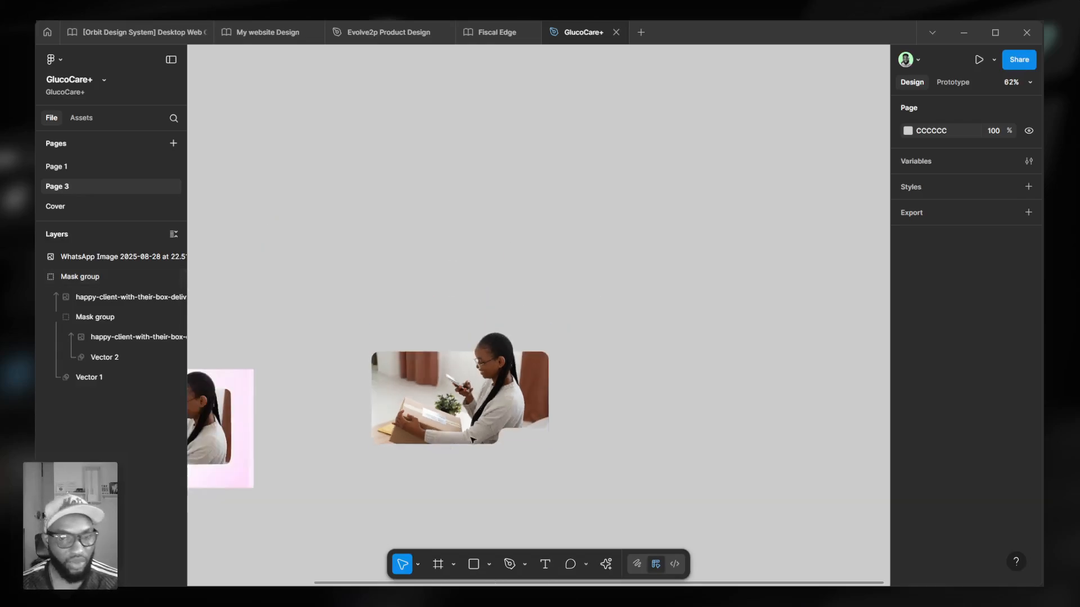
pyautogui.keyDown('ctrl'); pyautogui.scroll(3, 489, 459); pyautogui.keyUp('ctrl')
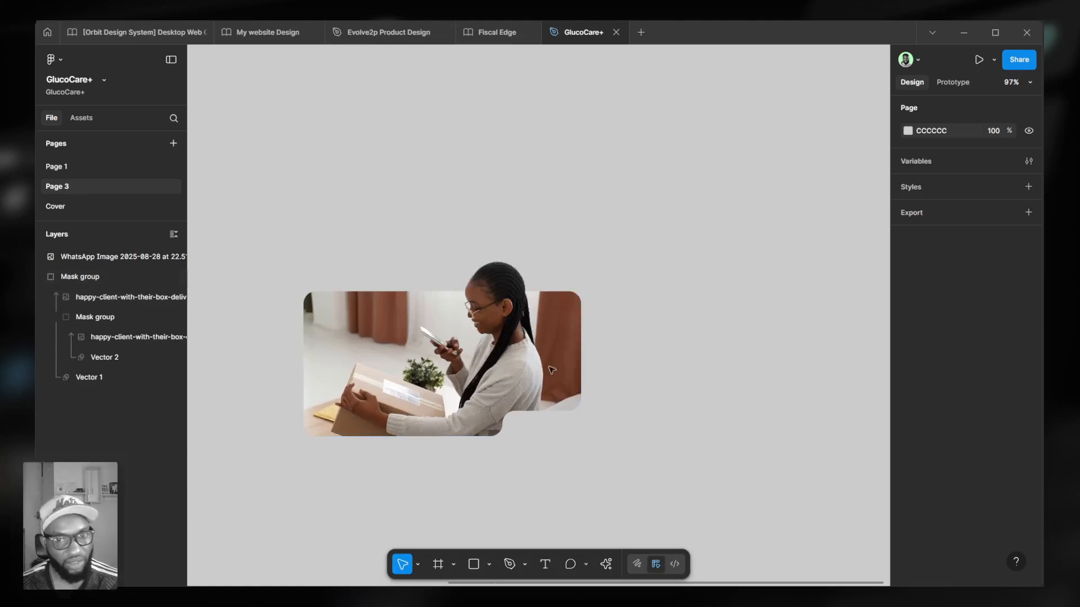
pyautogui.click(111, 361)
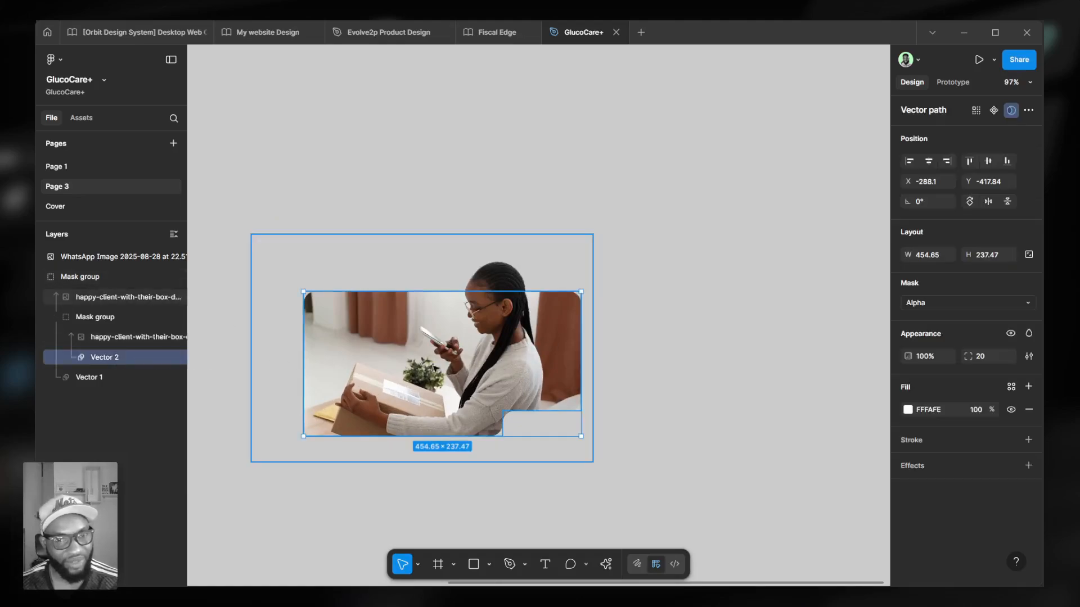
# Undo both mask groups and the image placement, back to the two stacked notched shapes lying over the unmasked photos
pyautogui.hotkey('ctrl', 'z')
pyautogui.hotkey('ctrl', 'z')
pyautogui.hotkey('ctrl', 'z')
pyautogui.hotkey('ctrl', 'z')
pyautogui.hotkey('ctrl', 'z')
pyautogui.hotkey('ctrl', 'z')
pyautogui.hotkey('ctrl', 'z')
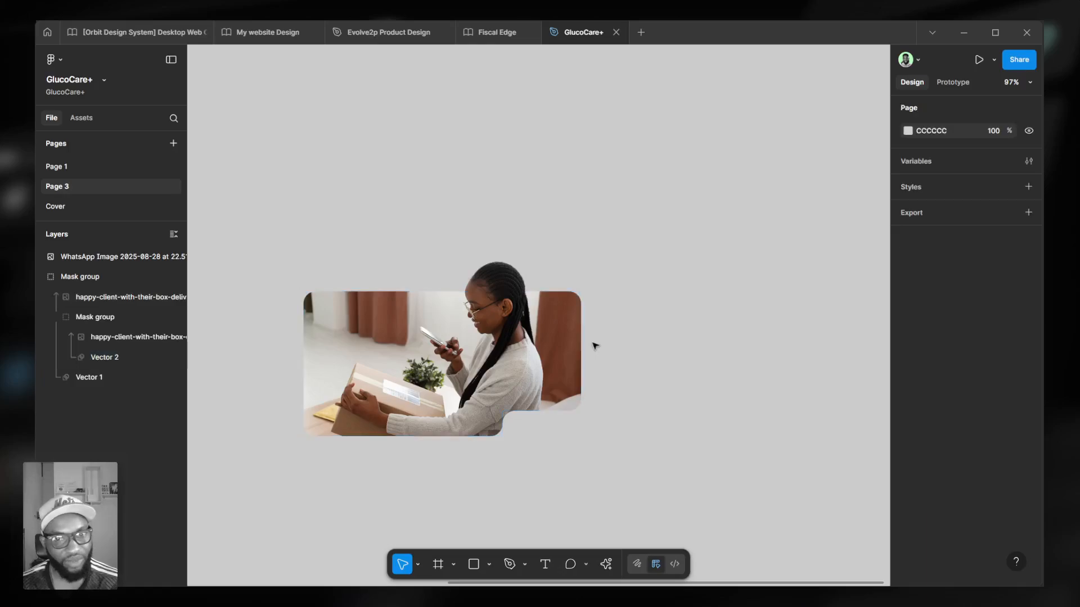
pyautogui.hotkey('ctrl', 'z')
pyautogui.hotkey('ctrl', 'z')
pyautogui.hotkey('ctrl', 'z')
pyautogui.hotkey('ctrl', 'z')
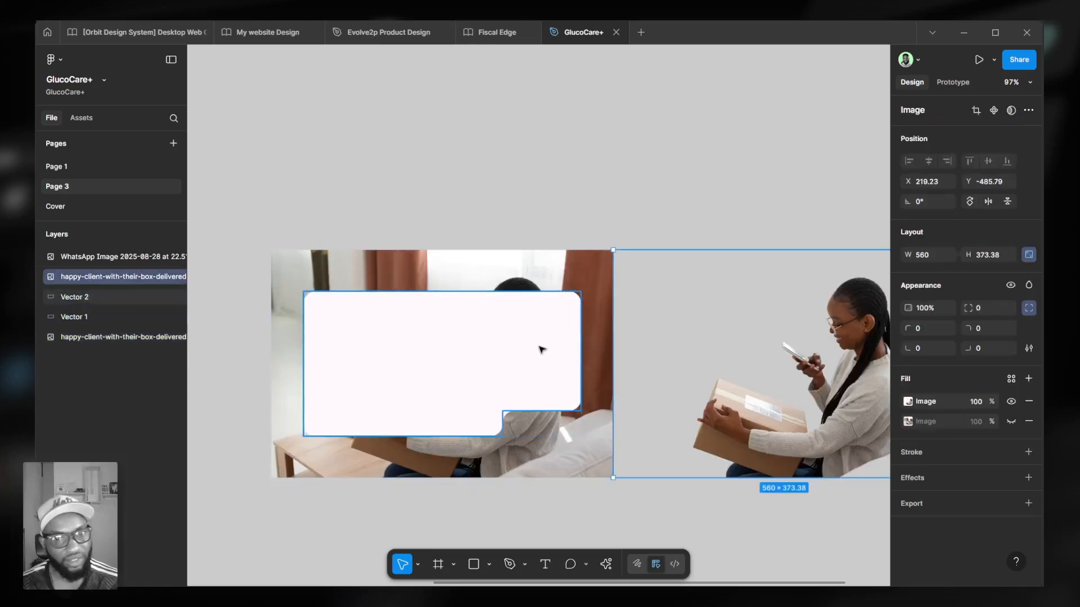
pyautogui.hotkey('ctrl', 'z')
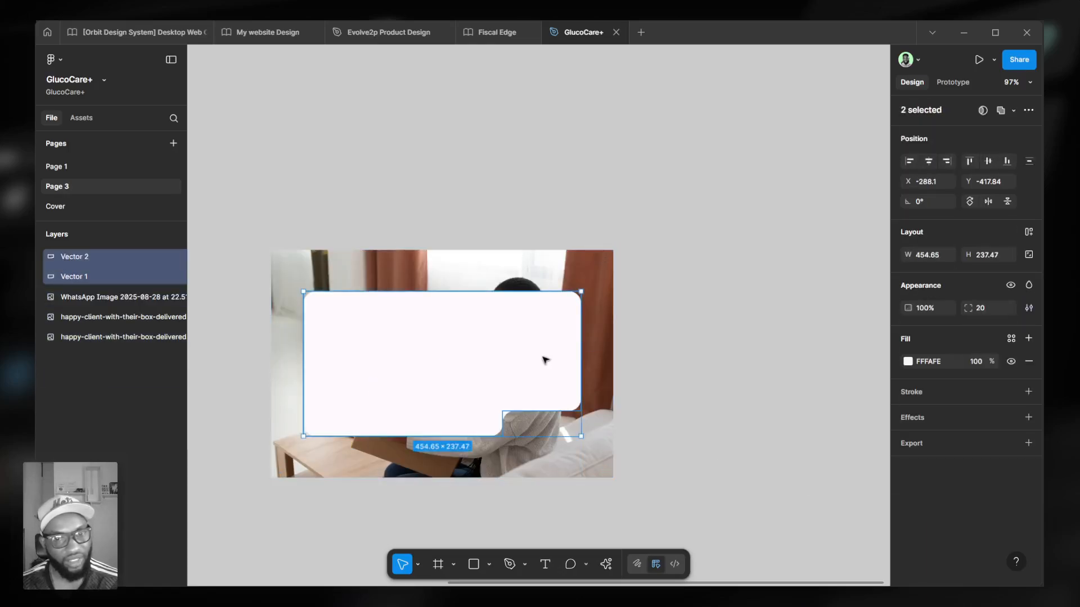
# Move the WhatsApp reference image away from the photos and bring its layer to the front, above Vector 2
pyautogui.scroll(-2, 606, 384)
pyautogui.scroll(-3, 606, 382)
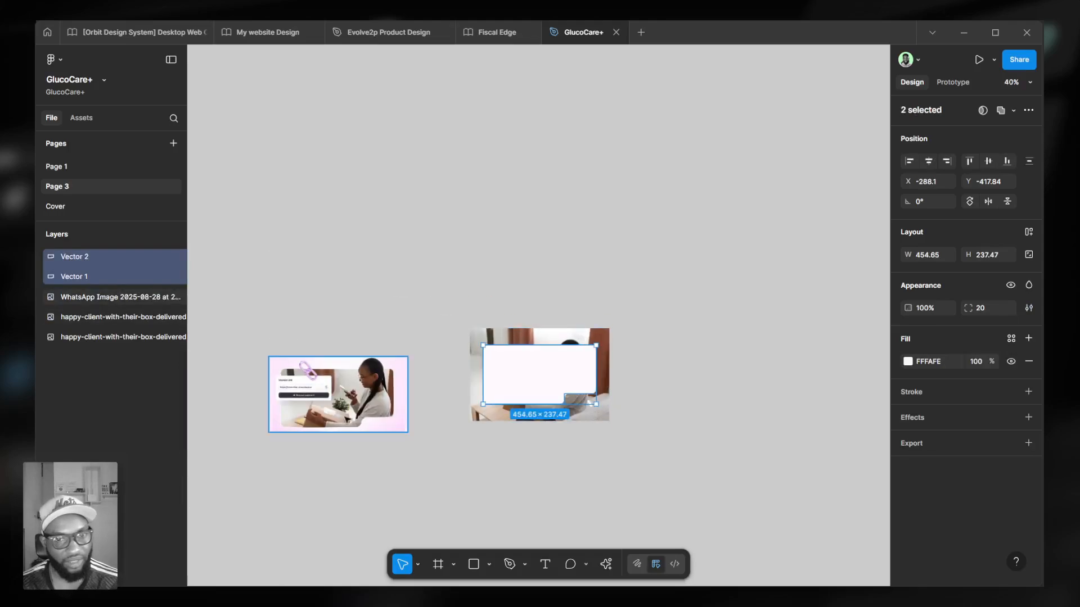
pyautogui.moveTo(309, 394); pyautogui.dragTo(205, 201)
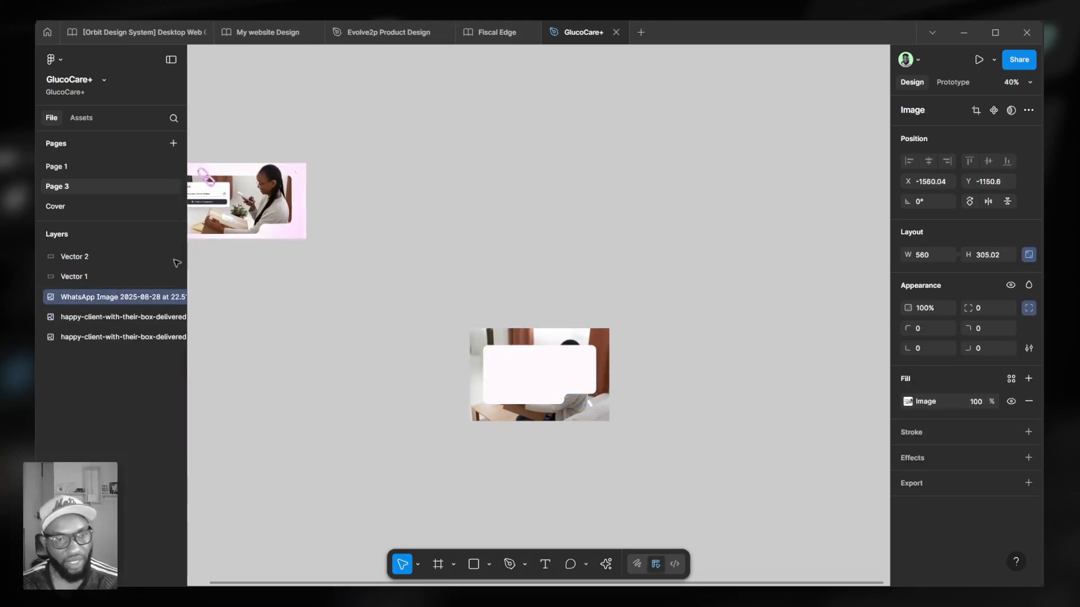
pyautogui.moveTo(101, 297); pyautogui.dragTo(102, 251)
pyautogui.scroll(5, 673, 400)
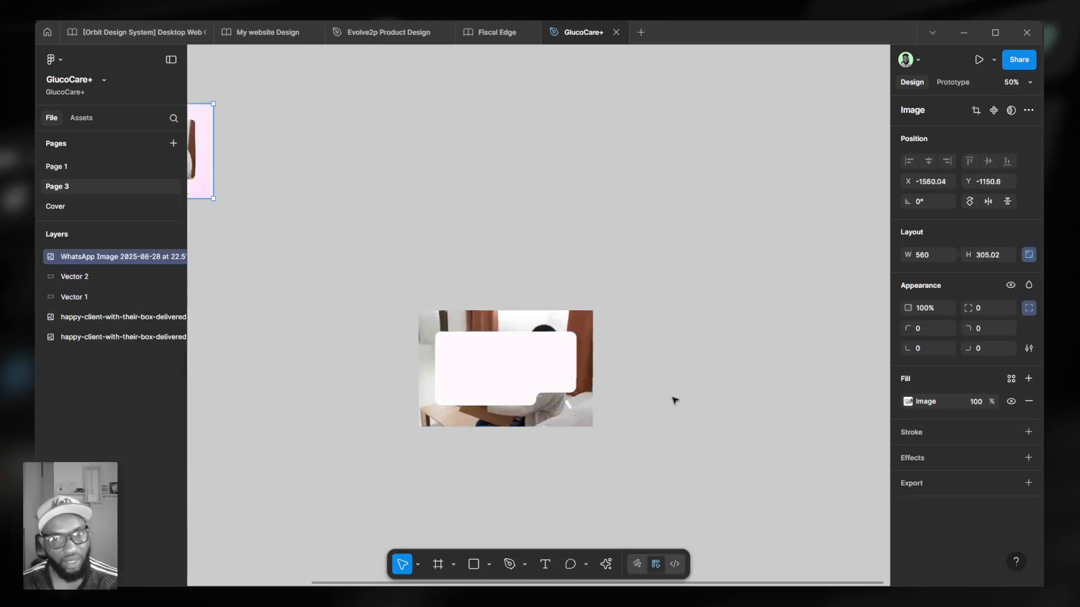
# Spread the two notched shapes and the cut-out image apart so they lie separately around the full photo
pyautogui.click(385, 372)
pyautogui.scroll(2, 385, 371)
pyautogui.scroll(-3, 458, 373)
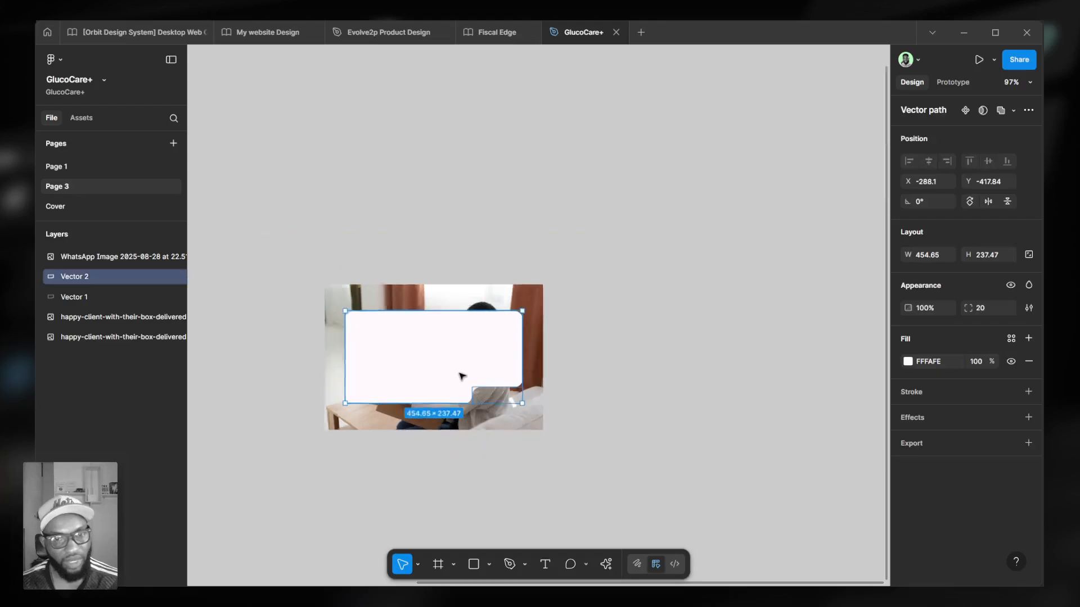
pyautogui.moveTo(458, 373); pyautogui.dragTo(686, 326)
pyautogui.moveTo(487, 370); pyautogui.dragTo(535, 236)
pyautogui.moveTo(668, 279); pyautogui.dragTo(638, 190)
pyautogui.moveTo(662, 242); pyautogui.dragTo(675, 242)
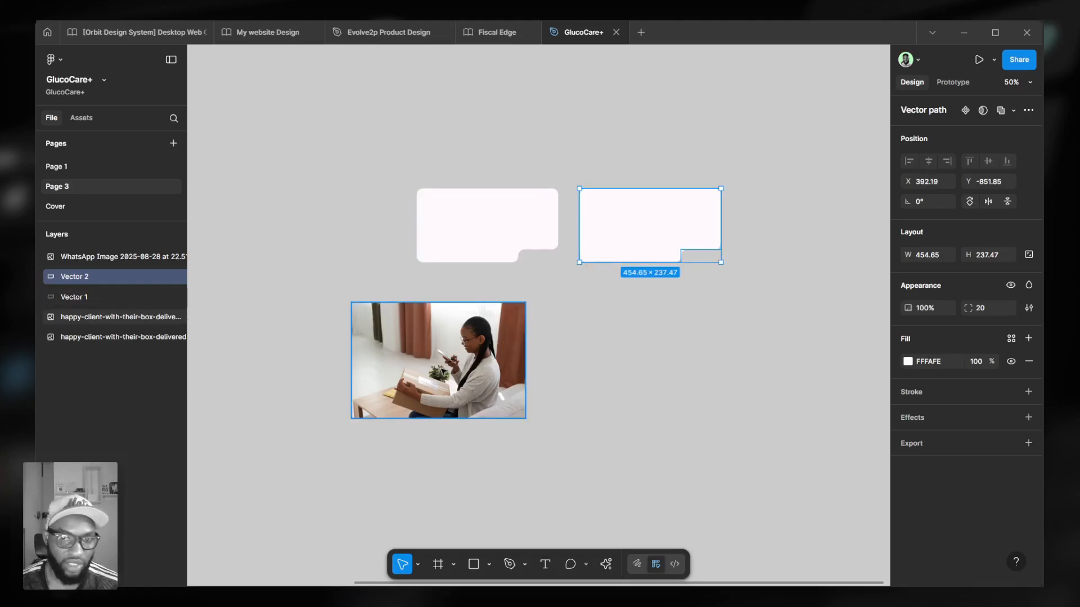
pyautogui.moveTo(432, 377); pyautogui.dragTo(630, 358)
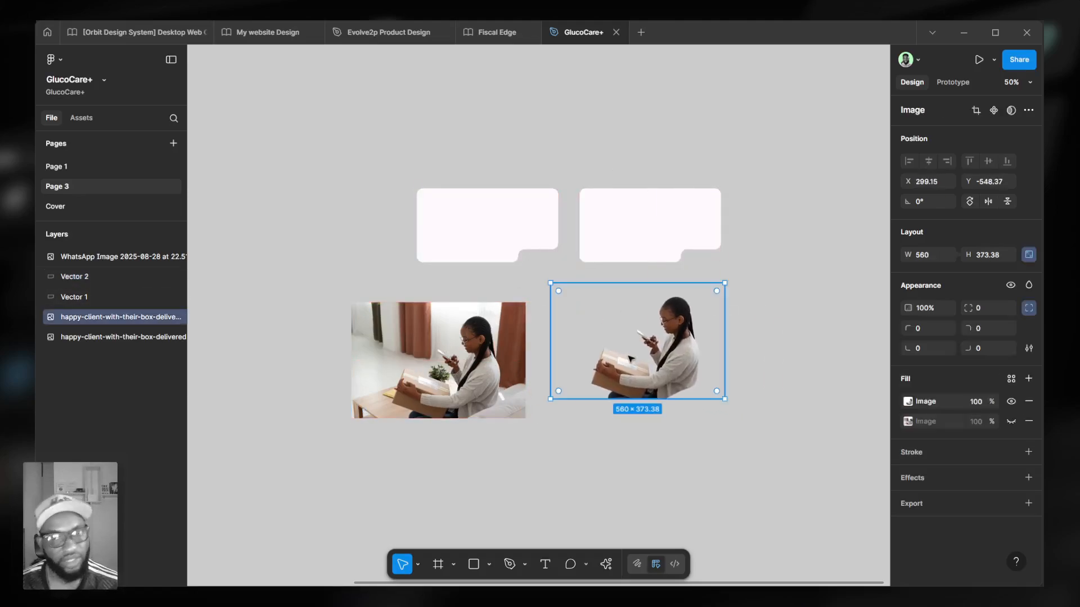
# Align both notched shapes, the cut-out and the full photo to each other by their vertical and horizontal centers
pyautogui.moveTo(329, 84); pyautogui.dragTo(719, 420)
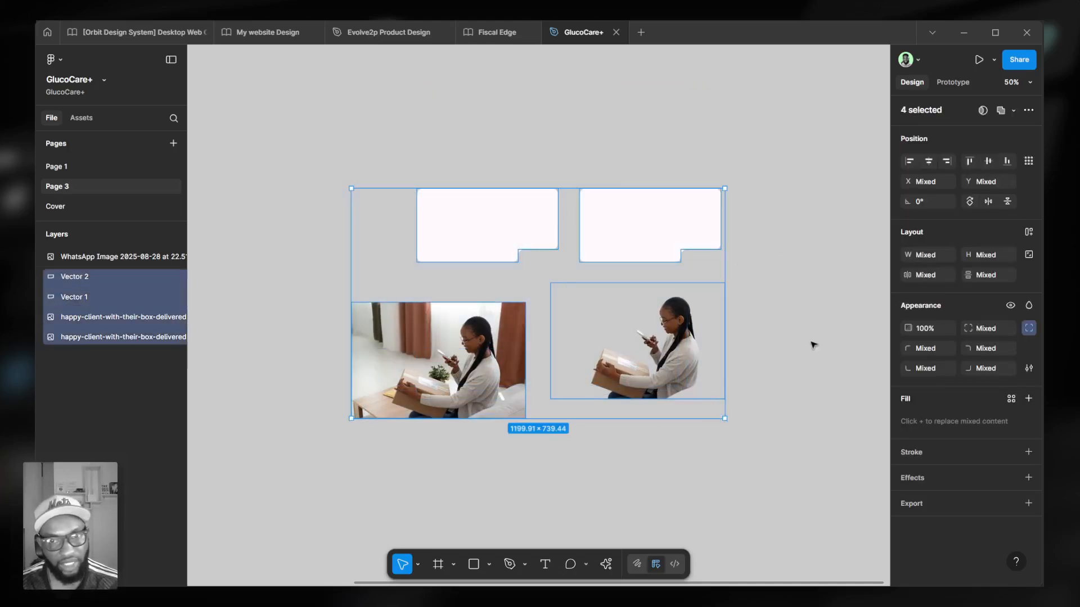
pyautogui.moveTo(711, 328)
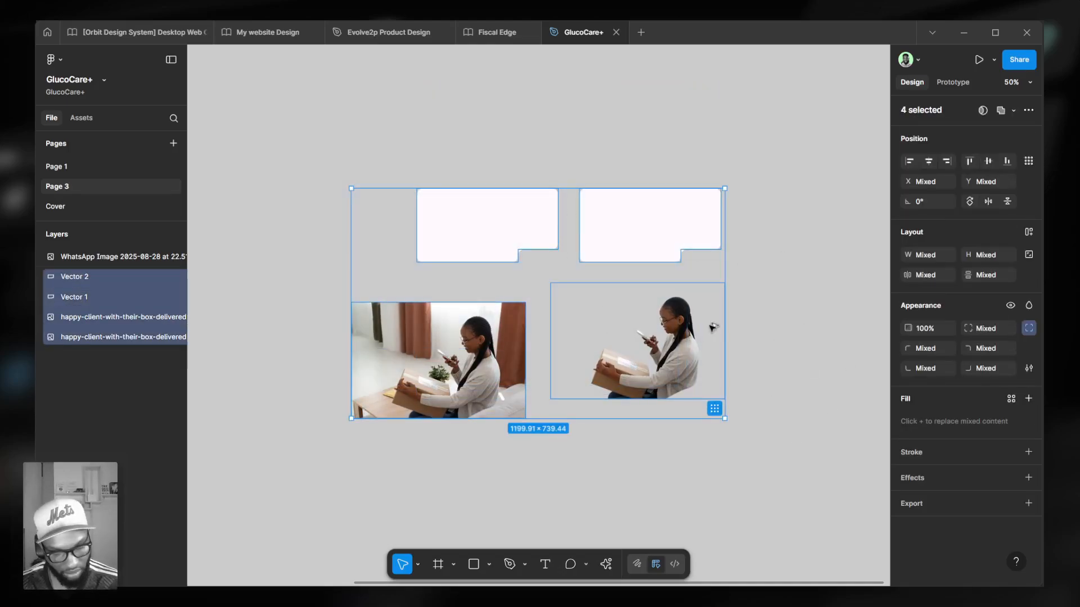
pyautogui.hotkey('alt', 'v')
pyautogui.hotkey('alt', 'h')
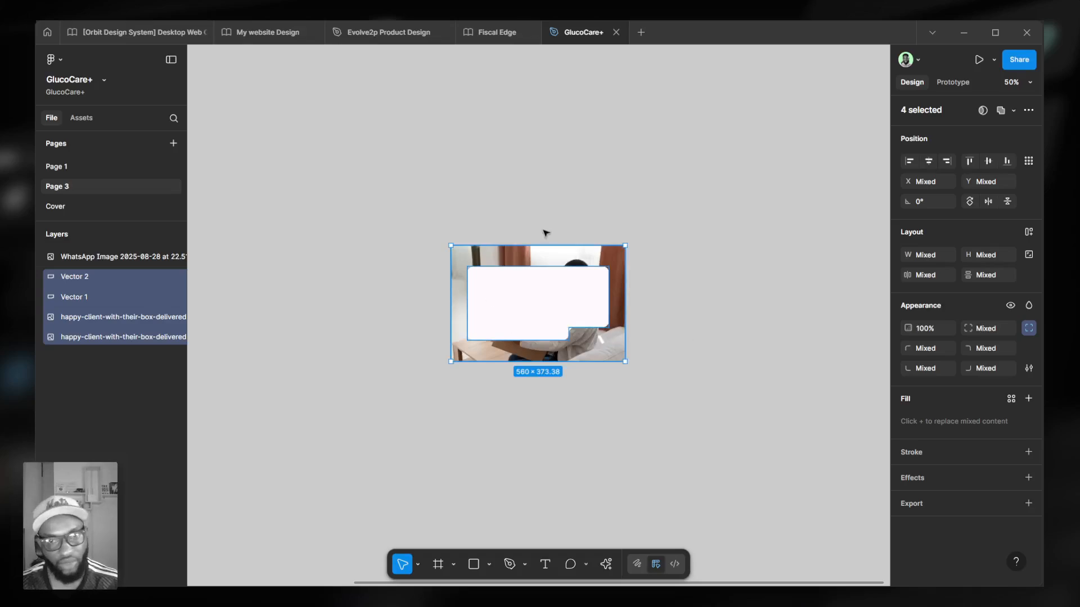
# Reorder the layers so Vector 2 and Vector 1 sit together beneath the two client images
pyautogui.scroll(5, 545, 233)
pyautogui.click(83, 276)
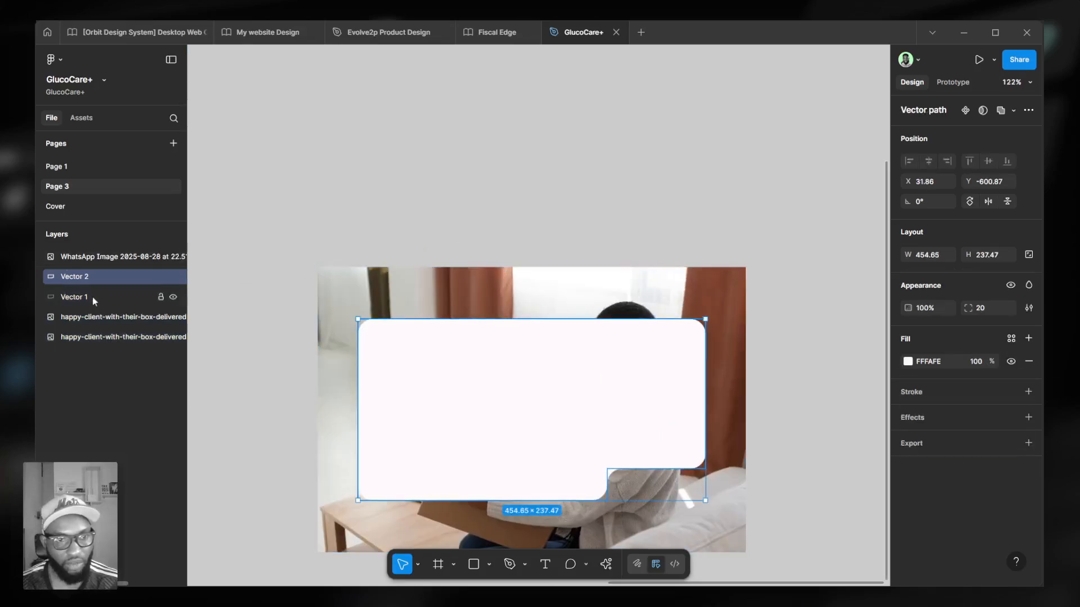
pyautogui.keyDown('shift'); pyautogui.click(93, 297); pyautogui.keyUp('shift')
pyautogui.moveTo(92, 296); pyautogui.dragTo(95, 349)
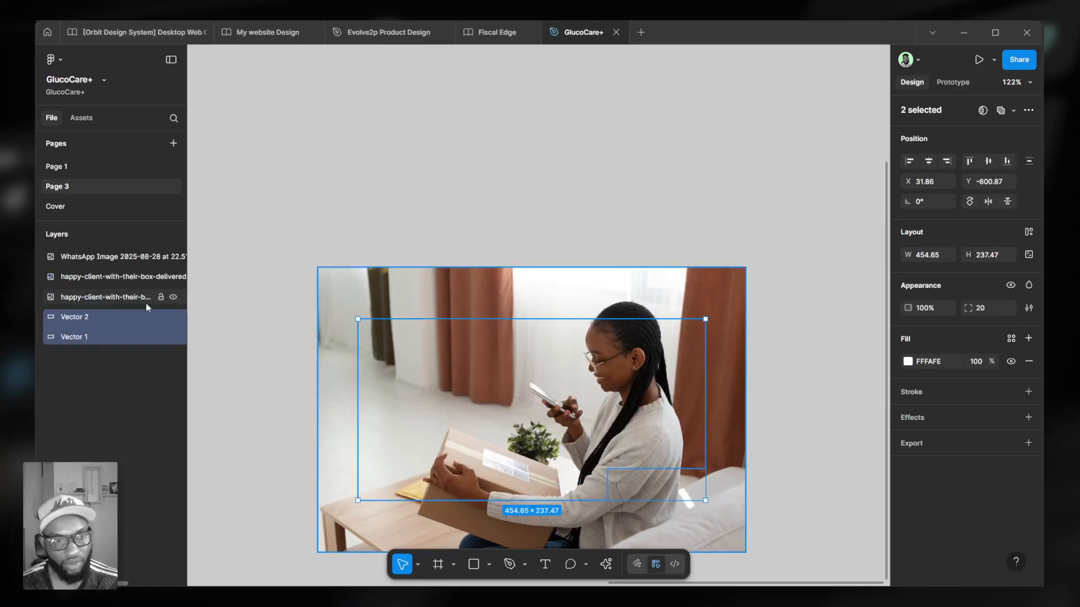
# Mask the full background photo with the notched shape Vector 2
pyautogui.click(122, 298)
pyautogui.moveTo(593, 382); pyautogui.dragTo(620, 202)
pyautogui.hotkey('ctrl', 'z')
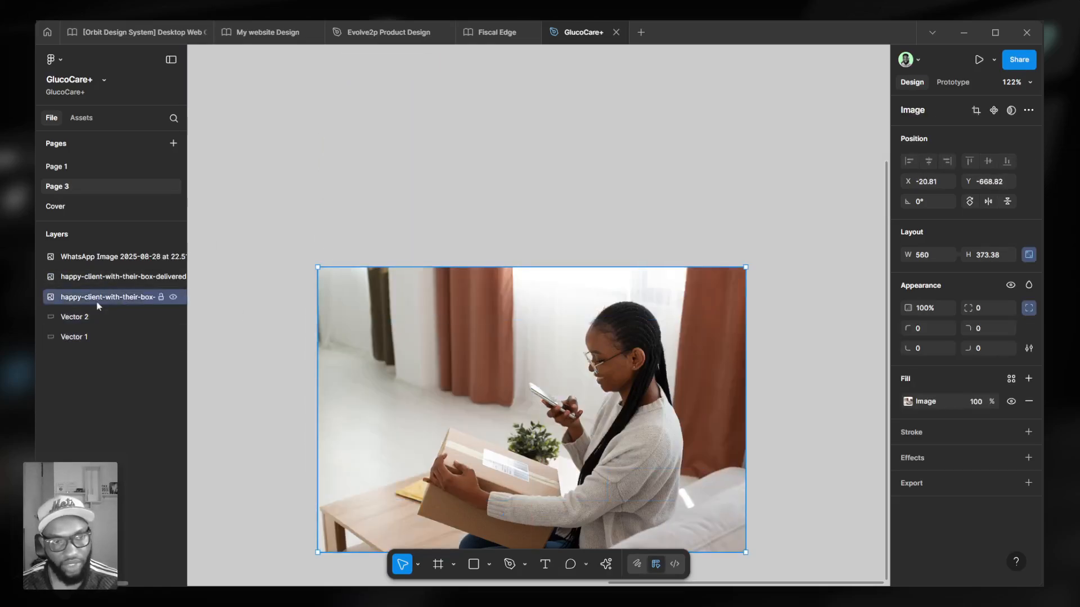
pyautogui.keyDown('shift'); pyautogui.click(93, 318); pyautogui.keyUp('shift')
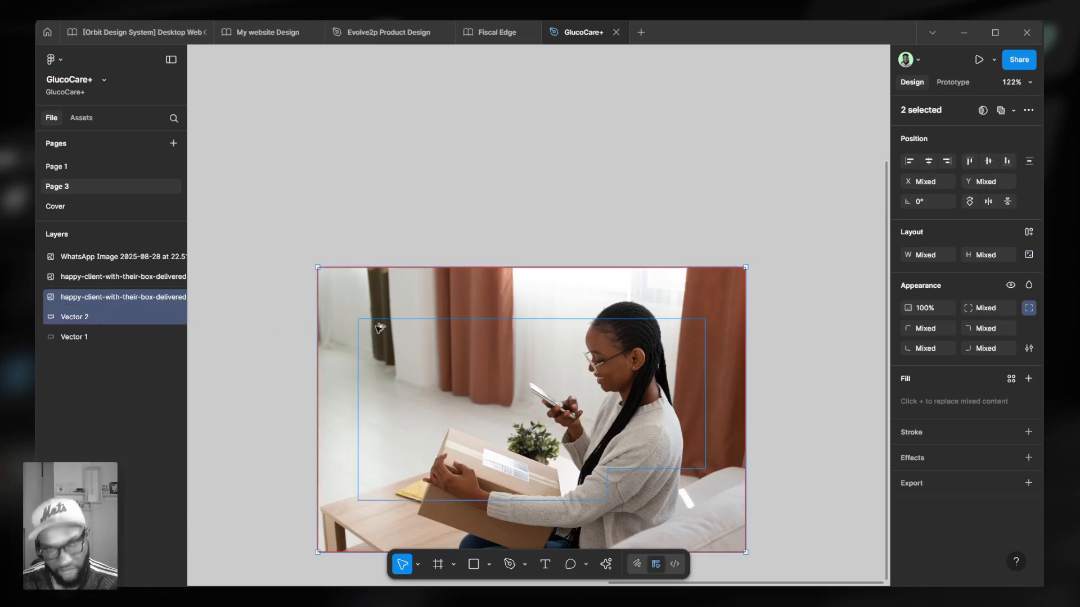
pyautogui.hotkey('ctrl', 'alt', 'm')
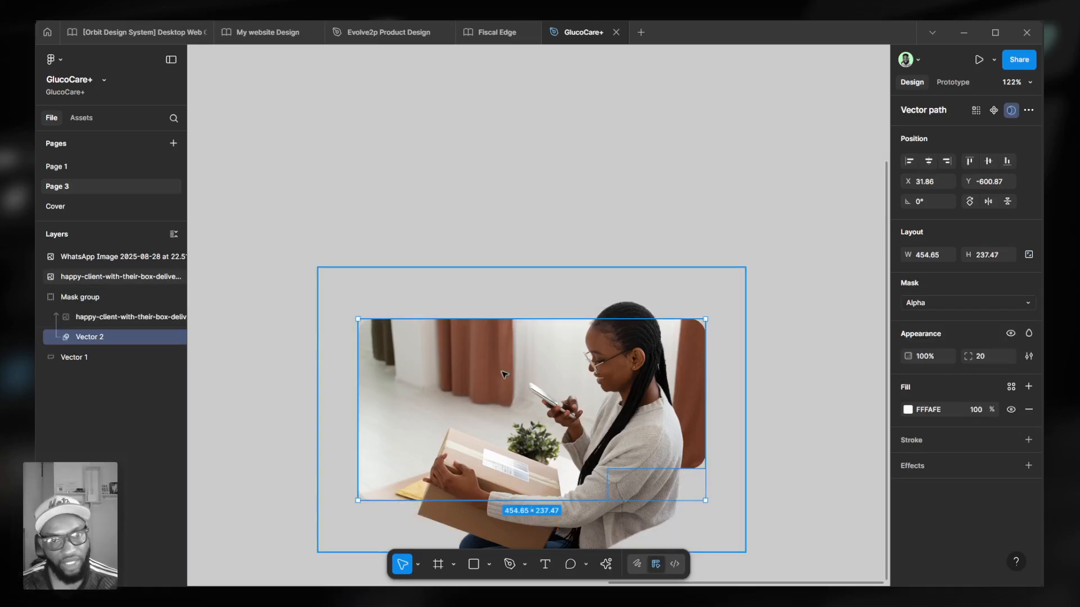
pyautogui.moveTo(473, 368); pyautogui.dragTo(648, 218)
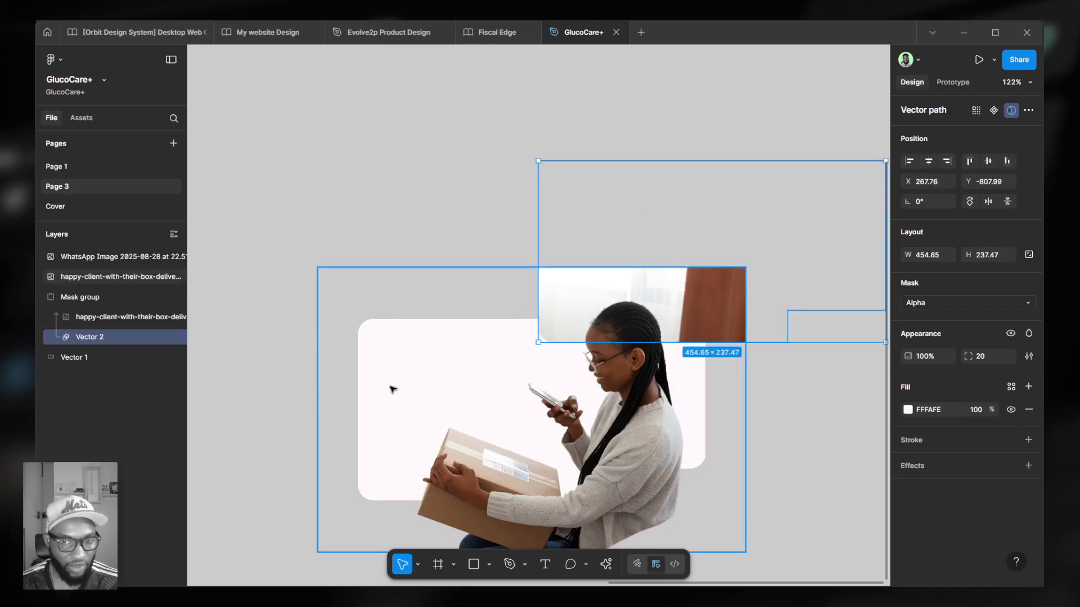
pyautogui.hotkey('ctrl', 'z')
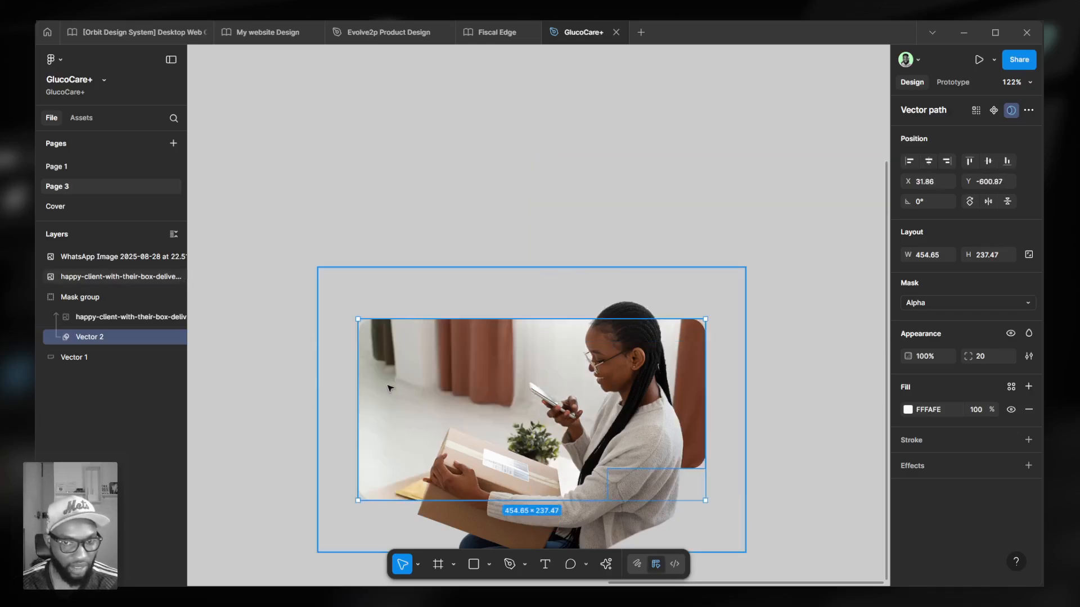
# Mask the cut-out image and the existing mask group together with the notched shape Vector 1
pyautogui.click(85, 357)
pyautogui.keyDown('shift'); pyautogui.click(98, 298); pyautogui.keyUp('shift')
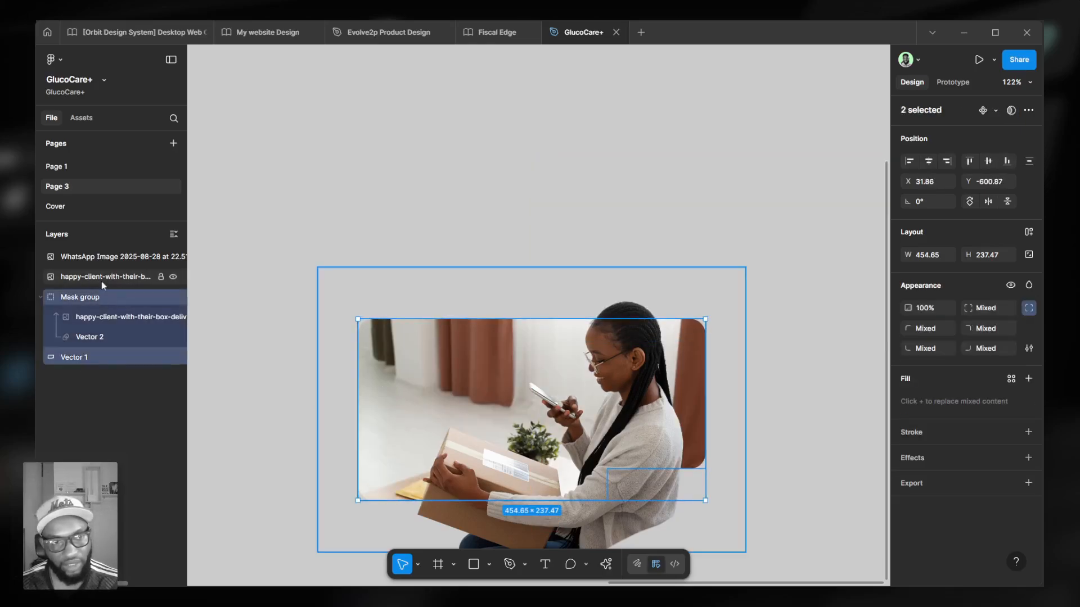
pyautogui.keyDown('shift'); pyautogui.click(103, 281); pyautogui.keyUp('shift')
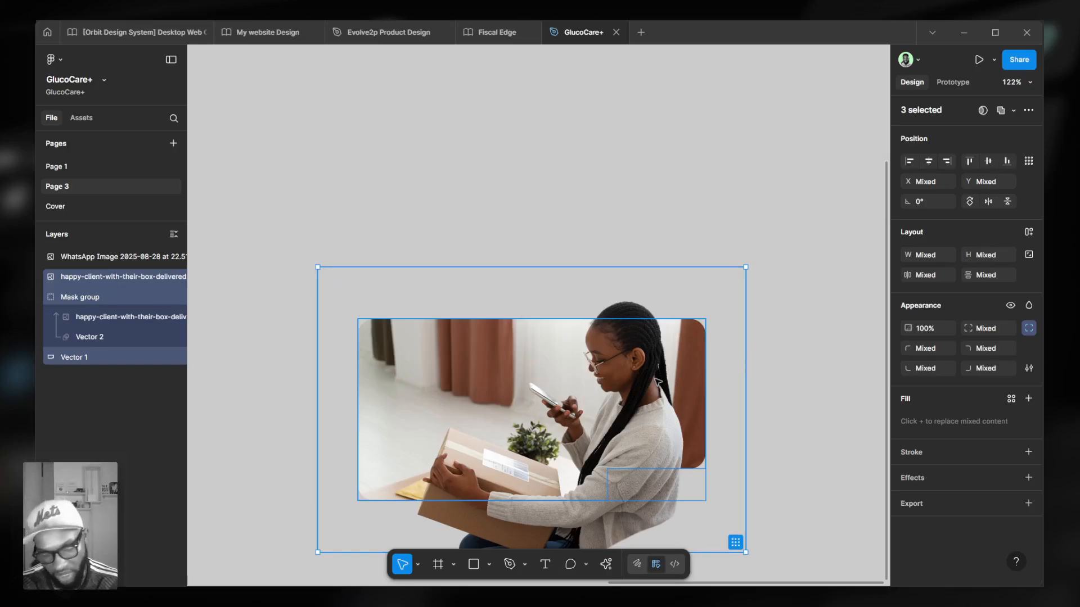
pyautogui.hotkey('ctrl', 'alt', 'm')
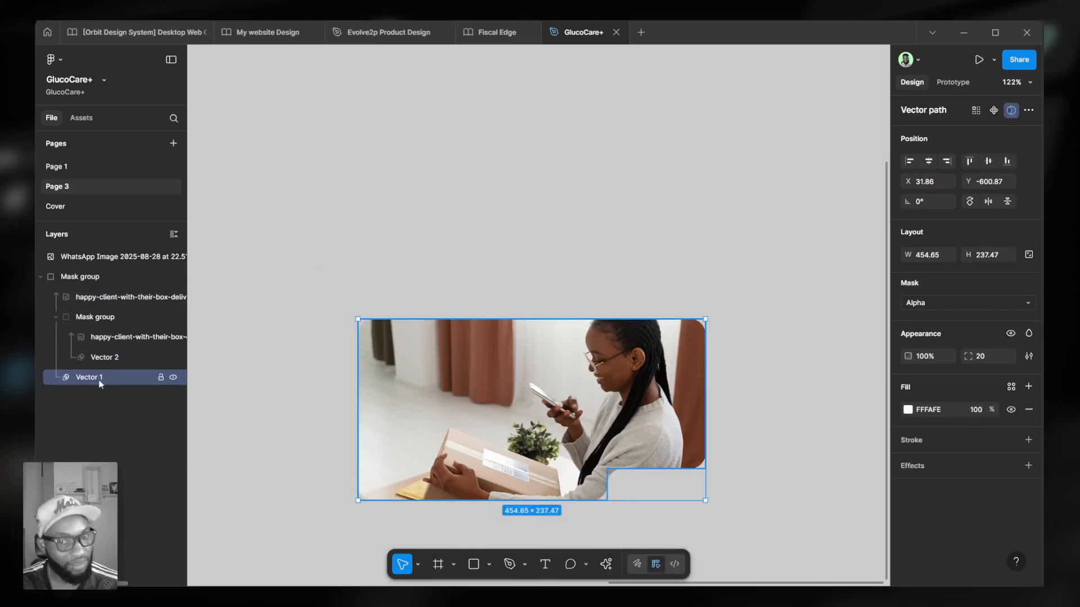
# Edit the Vector 1 mask path and raise its top edge above the woman's head, making the shape about 294 px high
pyautogui.press('Return')
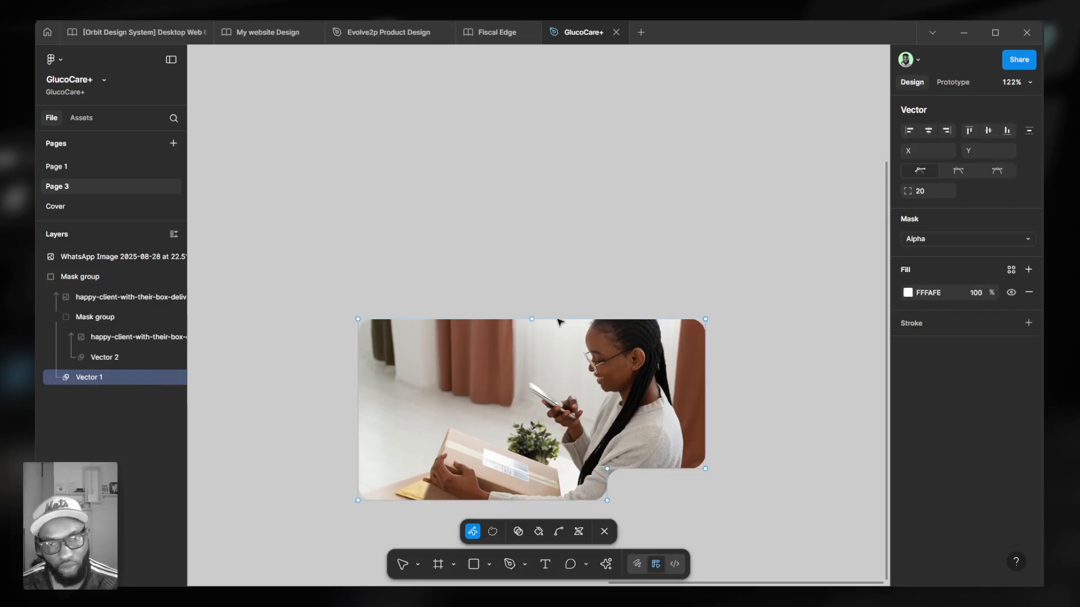
pyautogui.moveTo(560, 319); pyautogui.dragTo(560, 278)
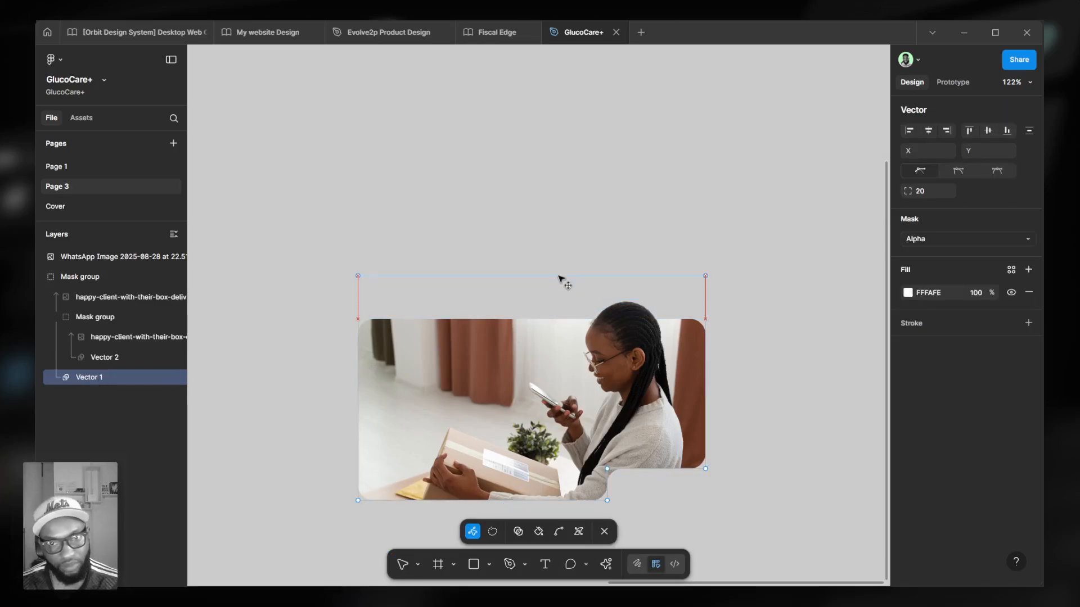
pyautogui.press('Escape')
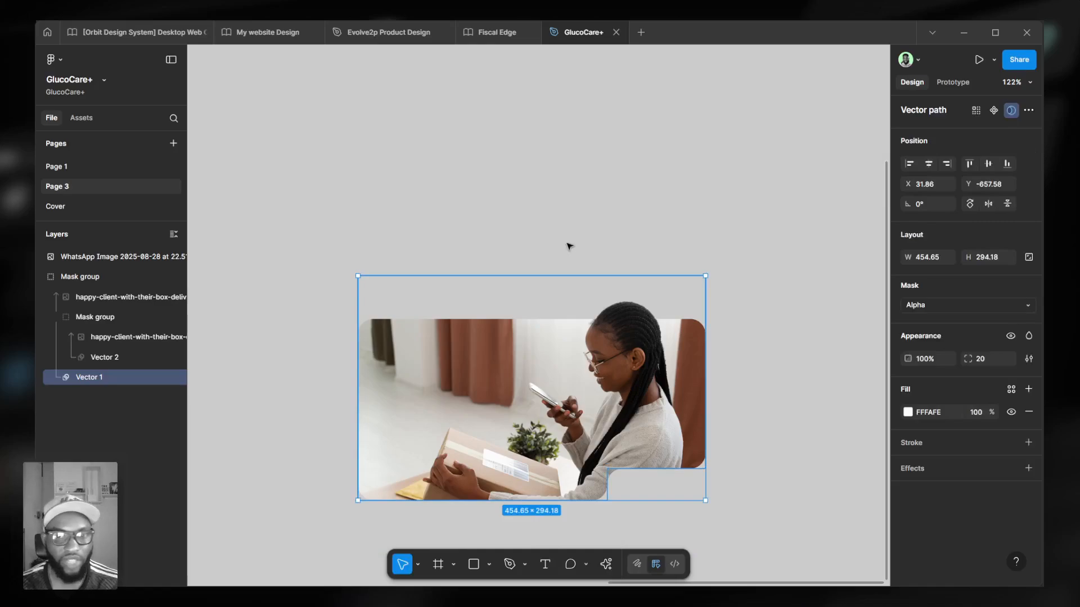